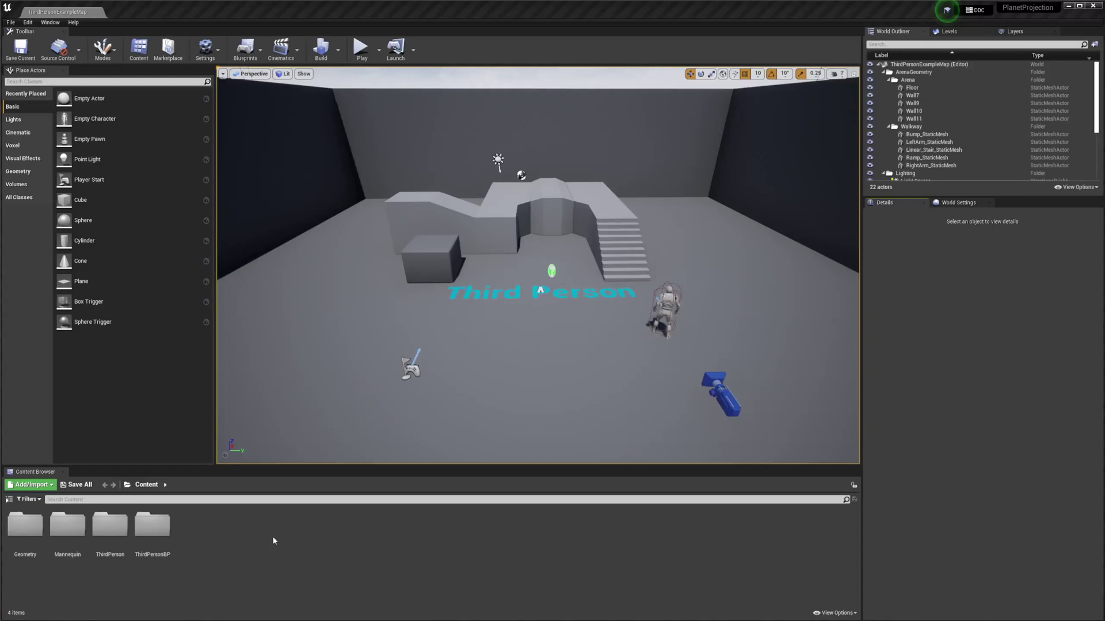
Import the mars_color_8k.png and mars_disp_8k.png textures from the Desktop folder into the project's Content folder.
click(32, 485)
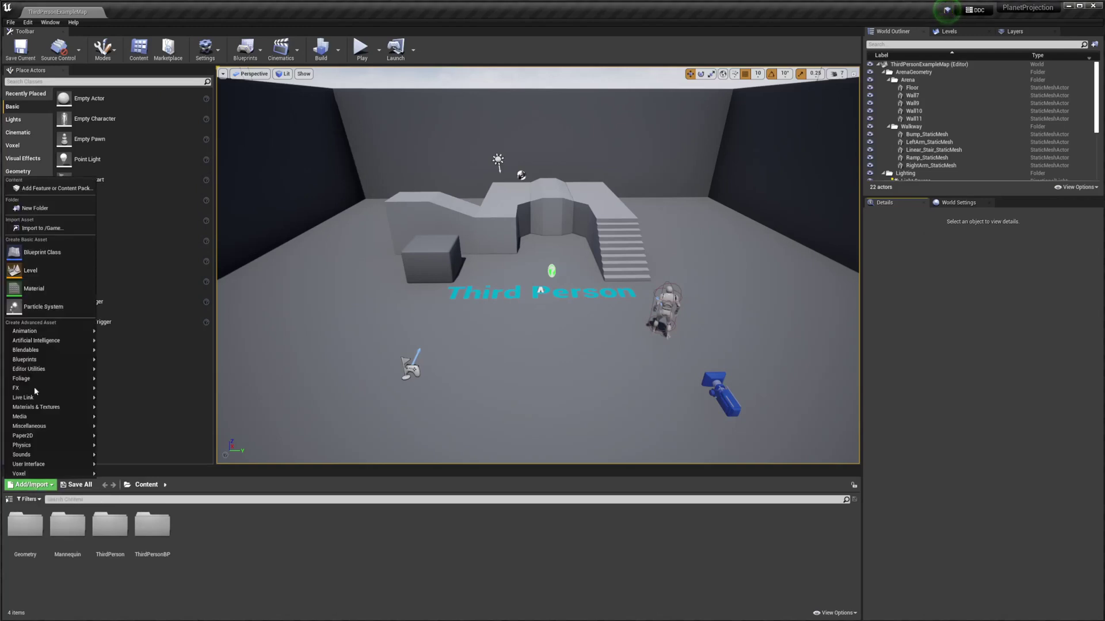
click(44, 228)
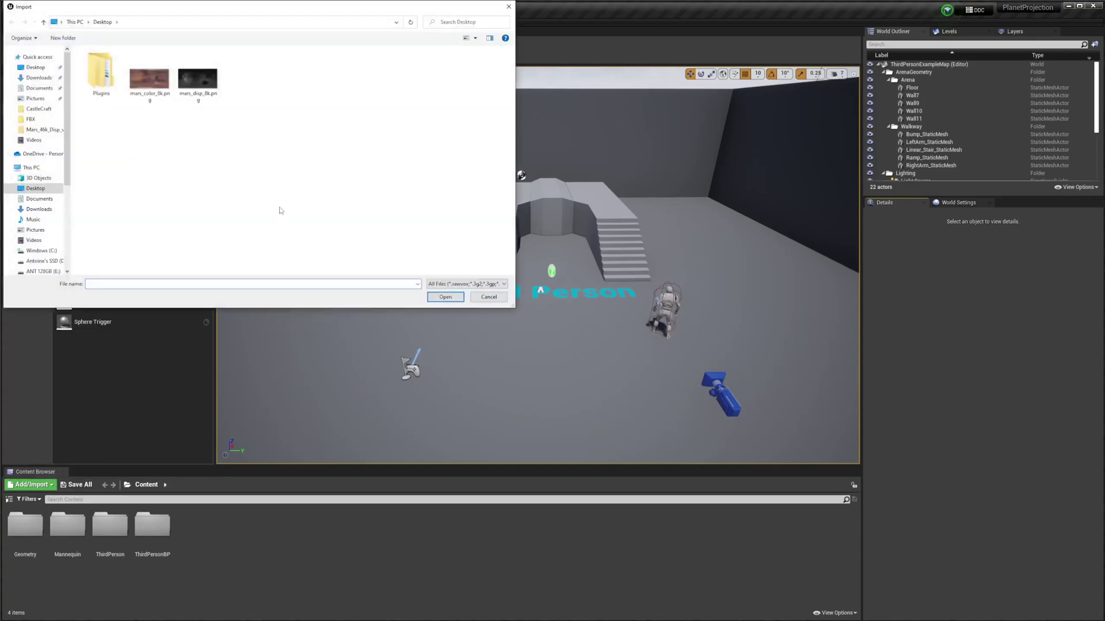
click(149, 78)
ctrl+click(189, 85)
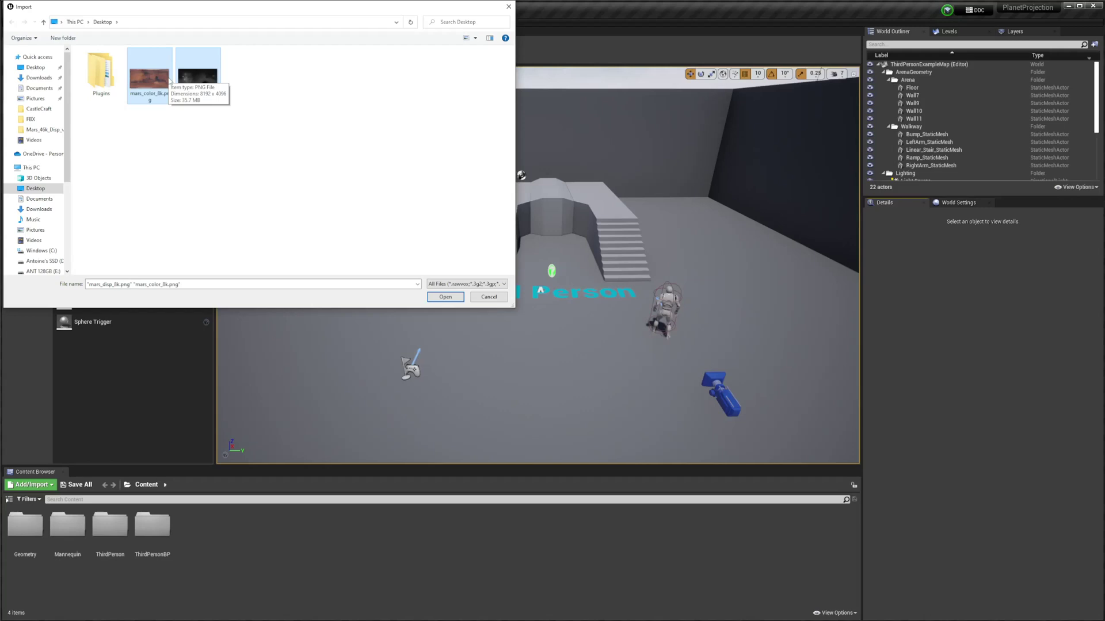
click(433, 298)
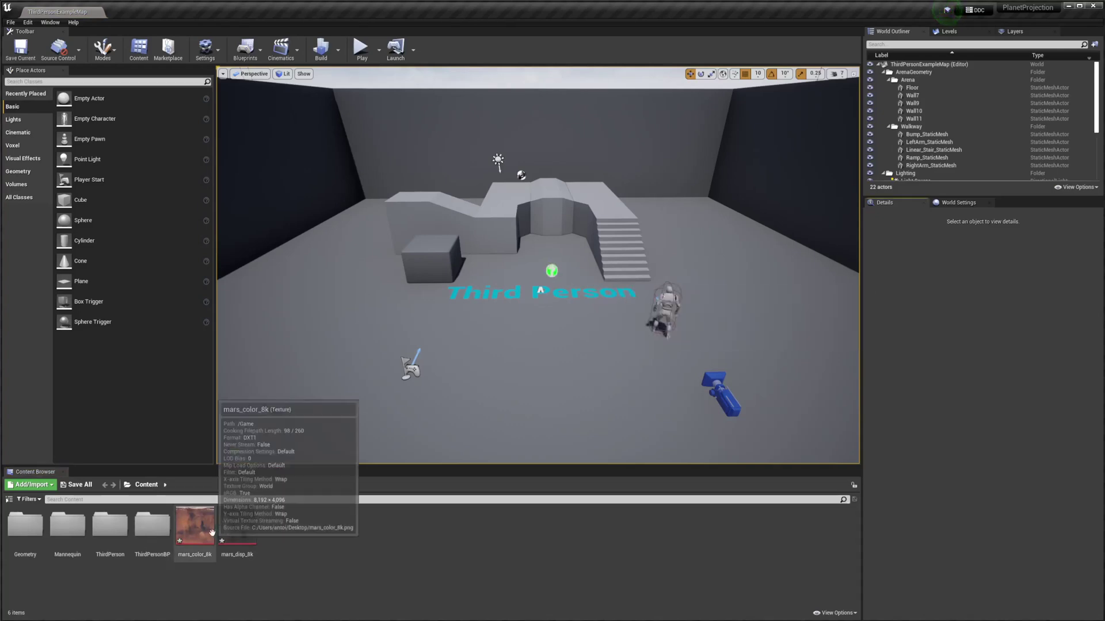
Open the mars_disp_8k texture and set its compression to VectorDisplacementmap (RGBA8).
double_click(230, 533)
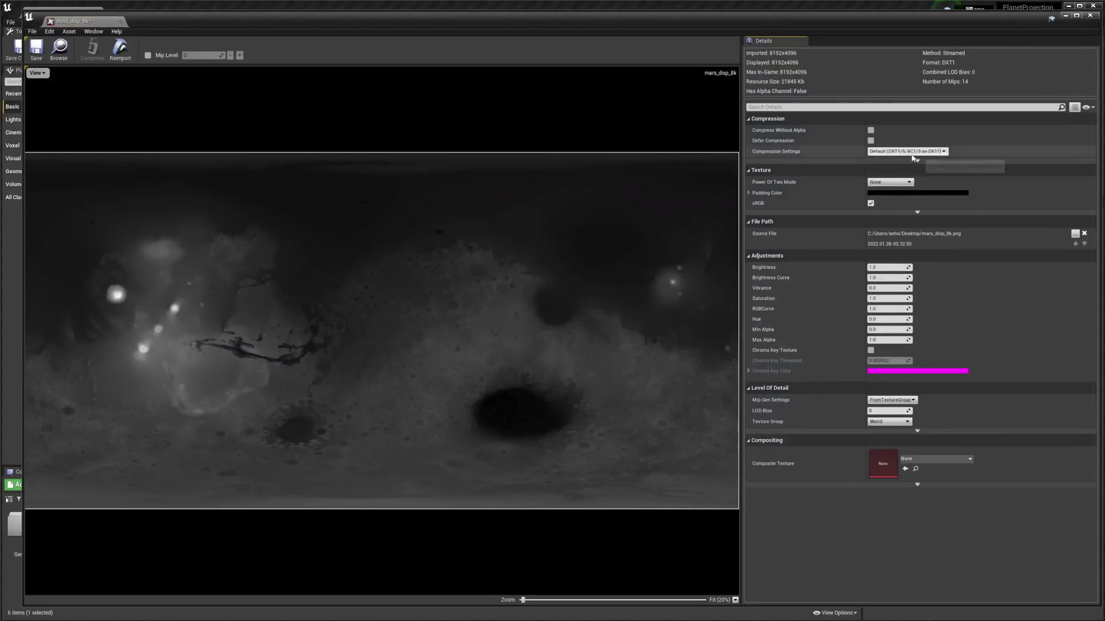
click(912, 152)
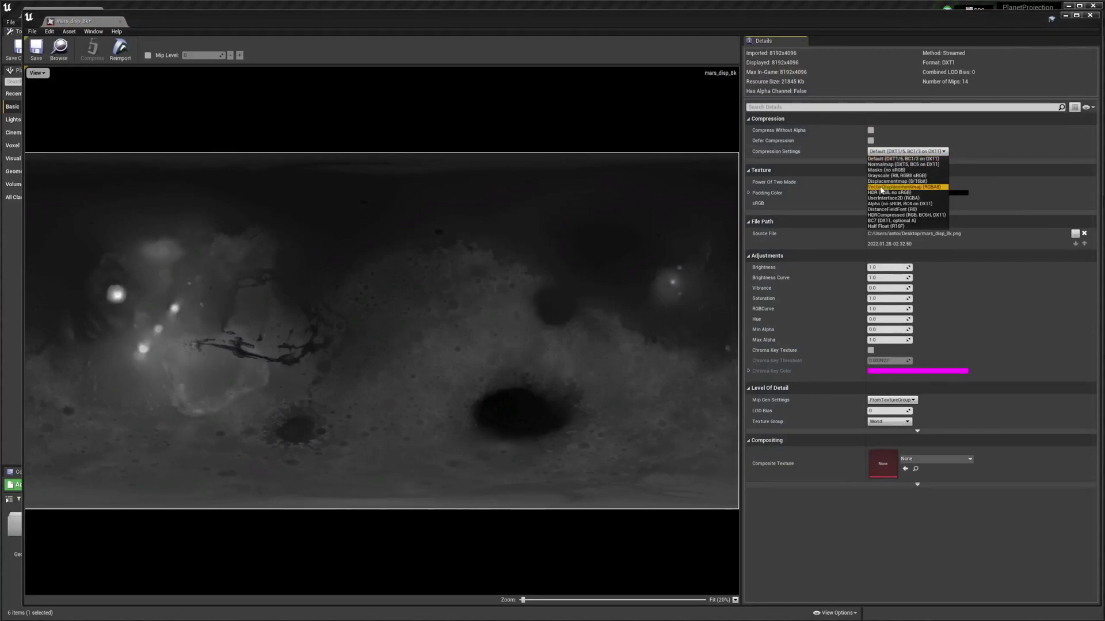
click(885, 187)
click(893, 152)
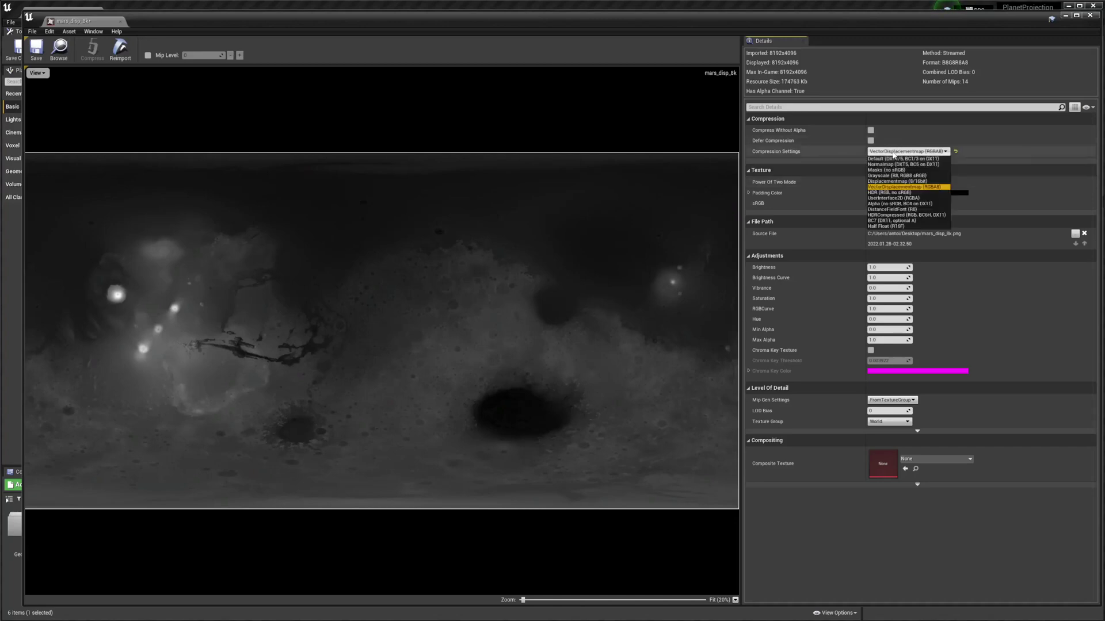
click(893, 154)
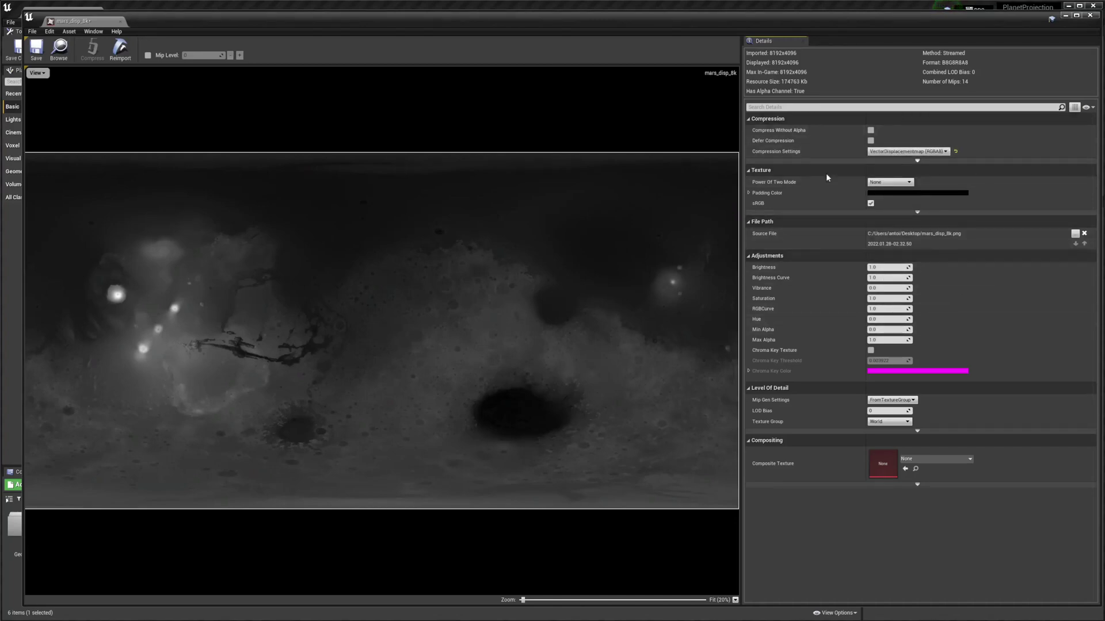
Set the mars_disp_8k texture's mip generation to NoMipmaps and save the asset.
click(892, 400)
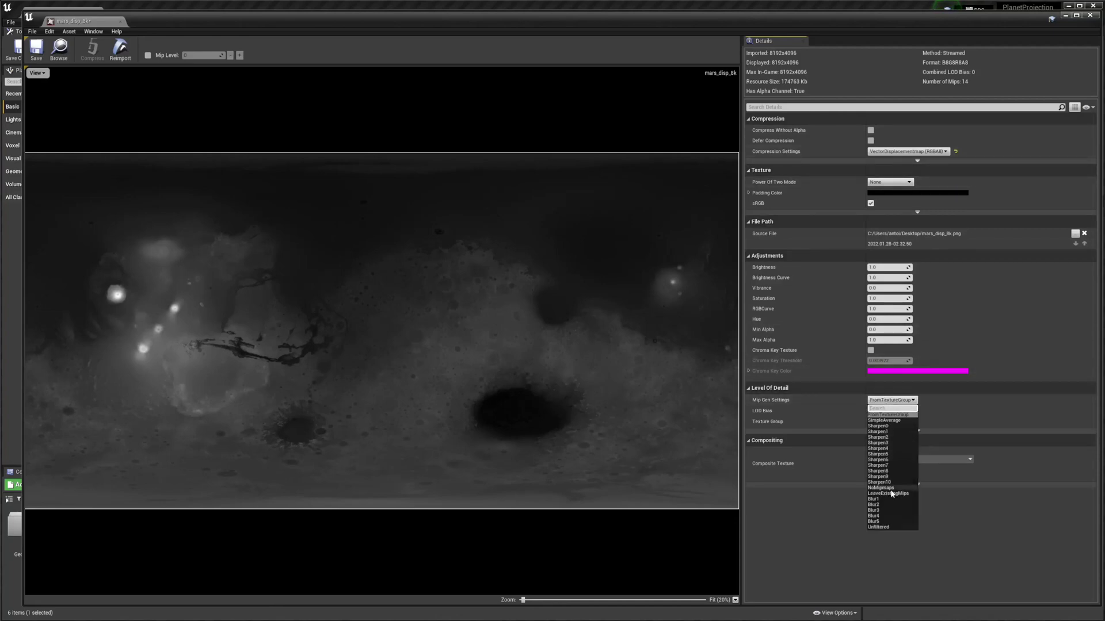
key(Return)
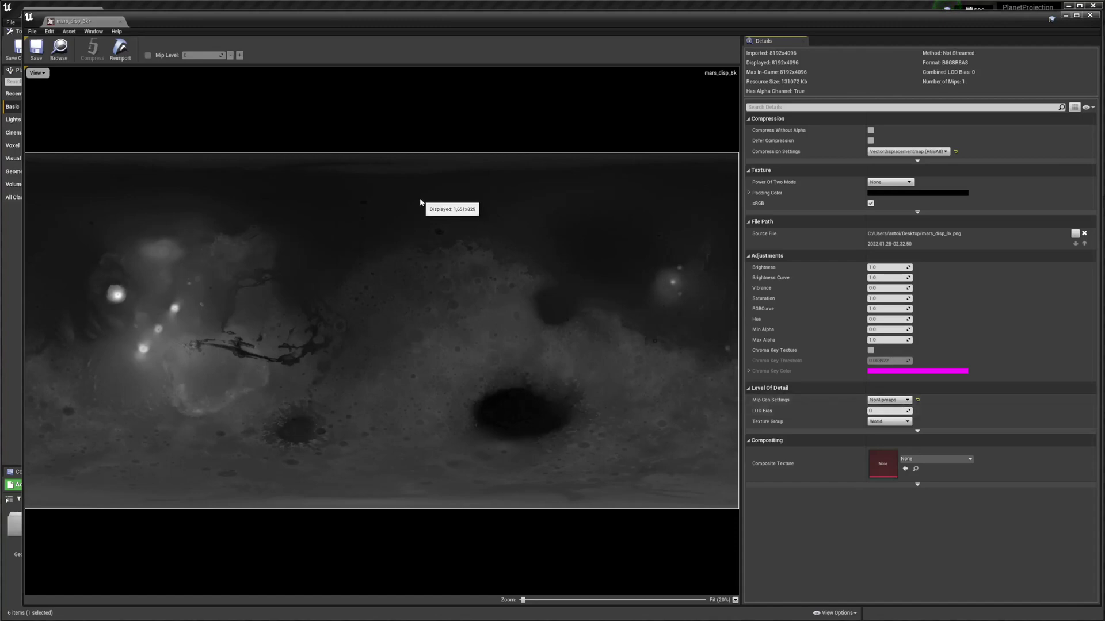
click(35, 53)
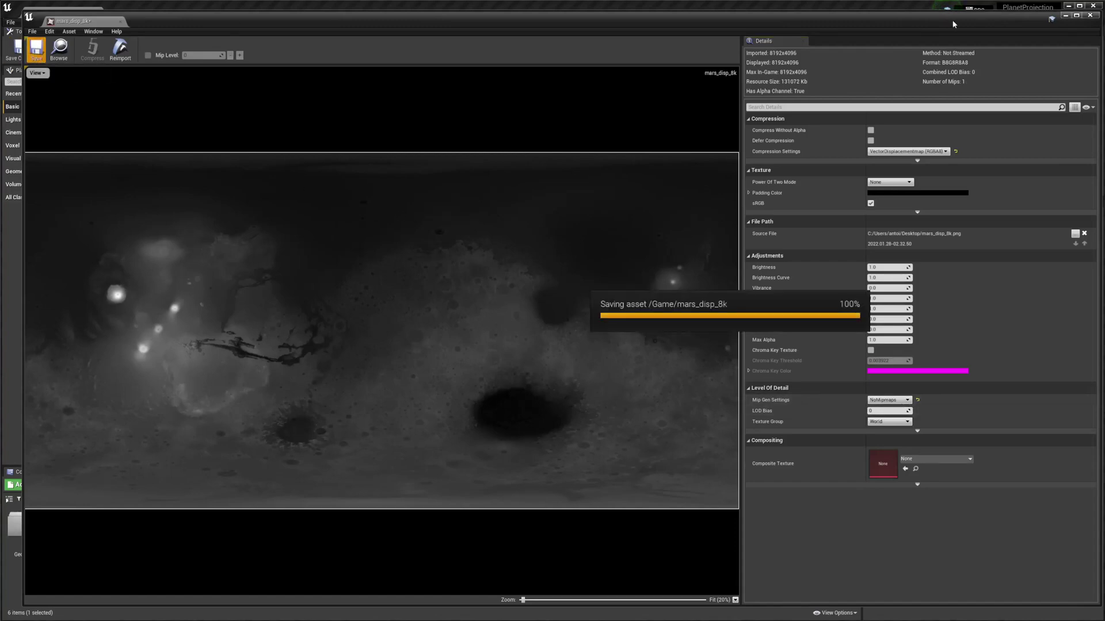
click(1066, 16)
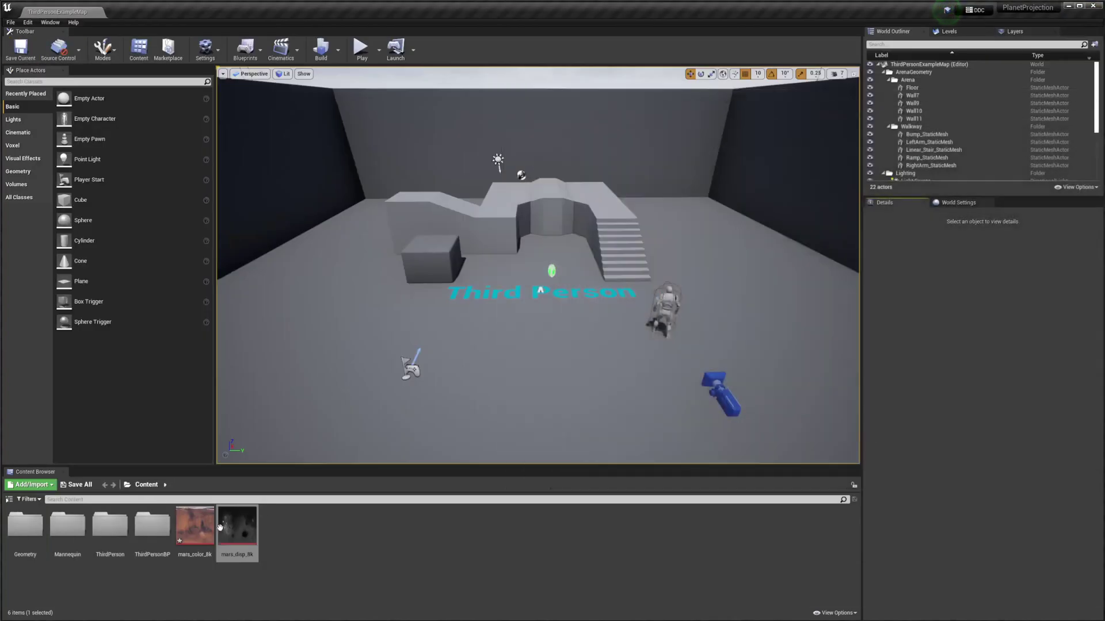
Set the mars_color_8k texture to UserInterface2D (RGBA) compression with NoMipmaps, and save it.
double_click(211, 533)
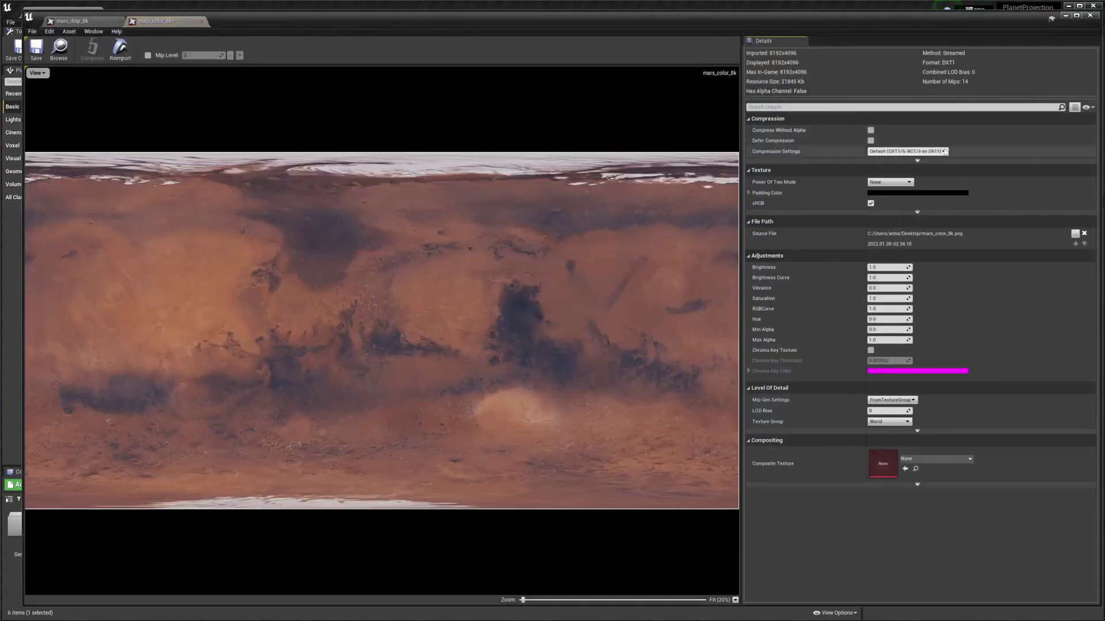
click(944, 152)
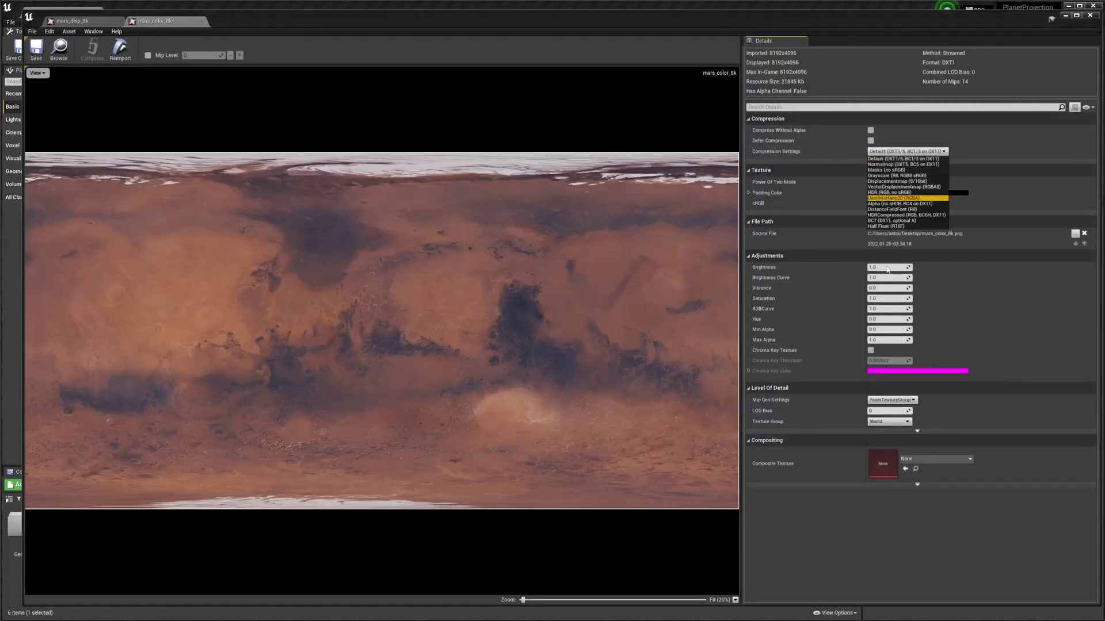
click(885, 400)
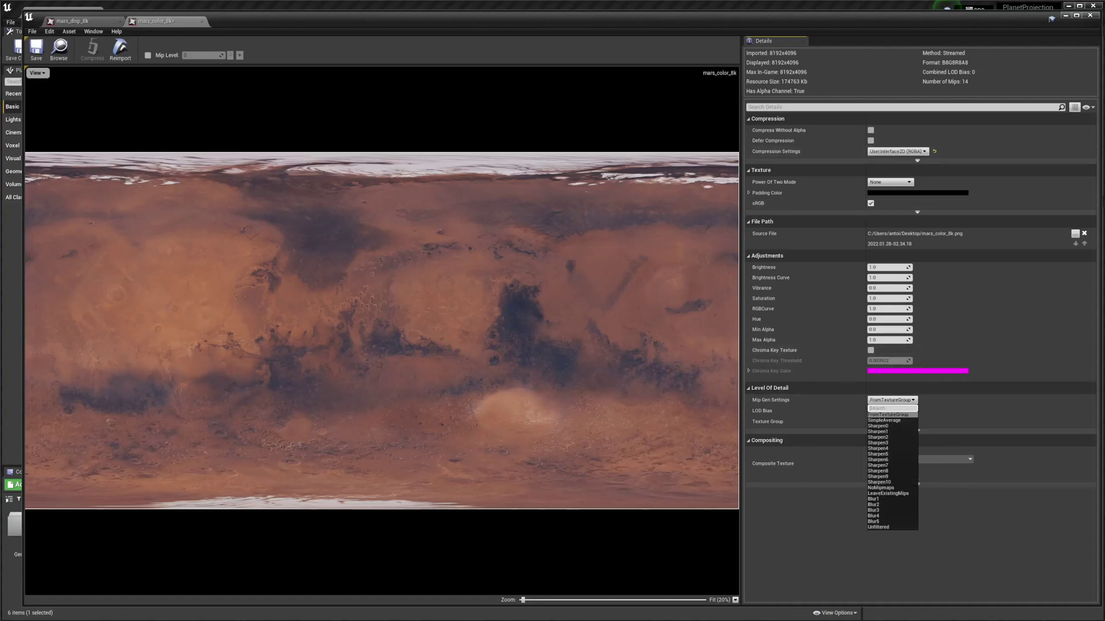
click(895, 488)
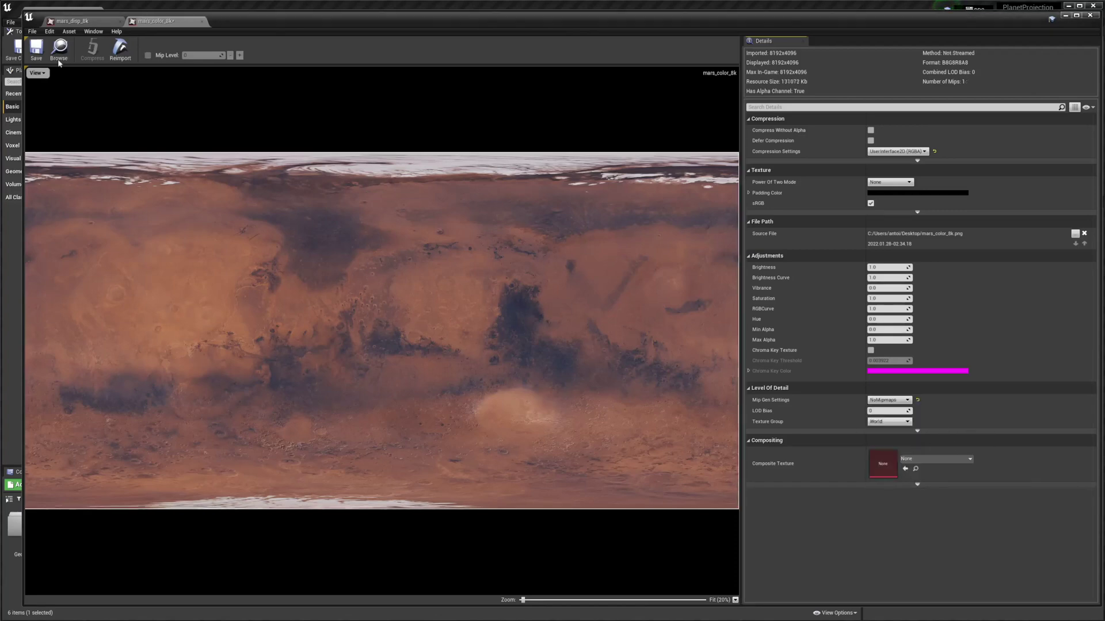
click(35, 49)
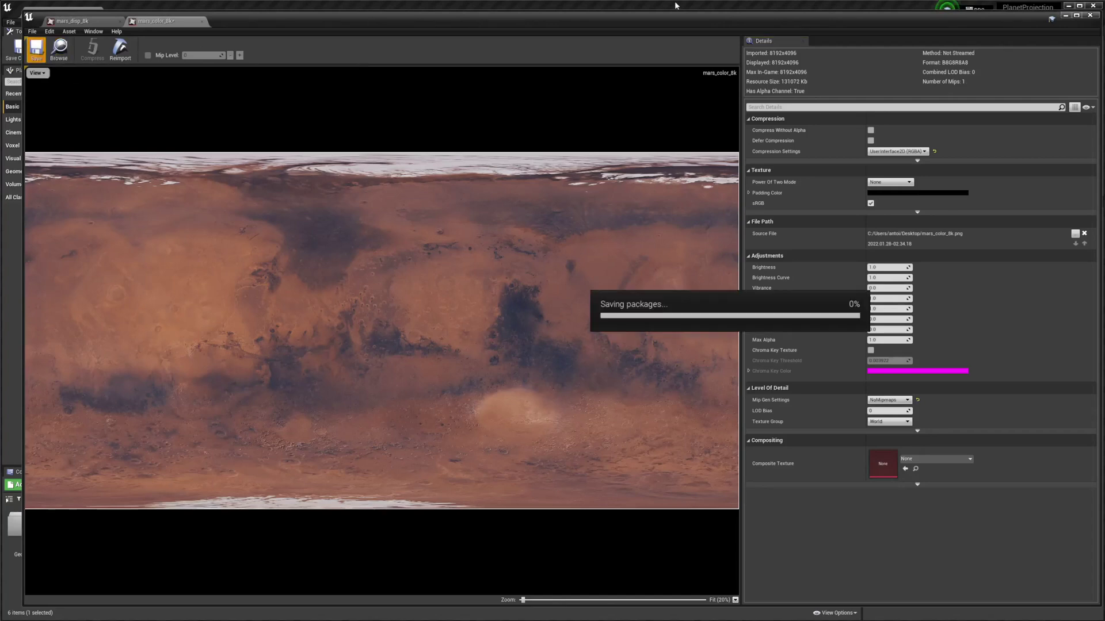
click(1092, 16)
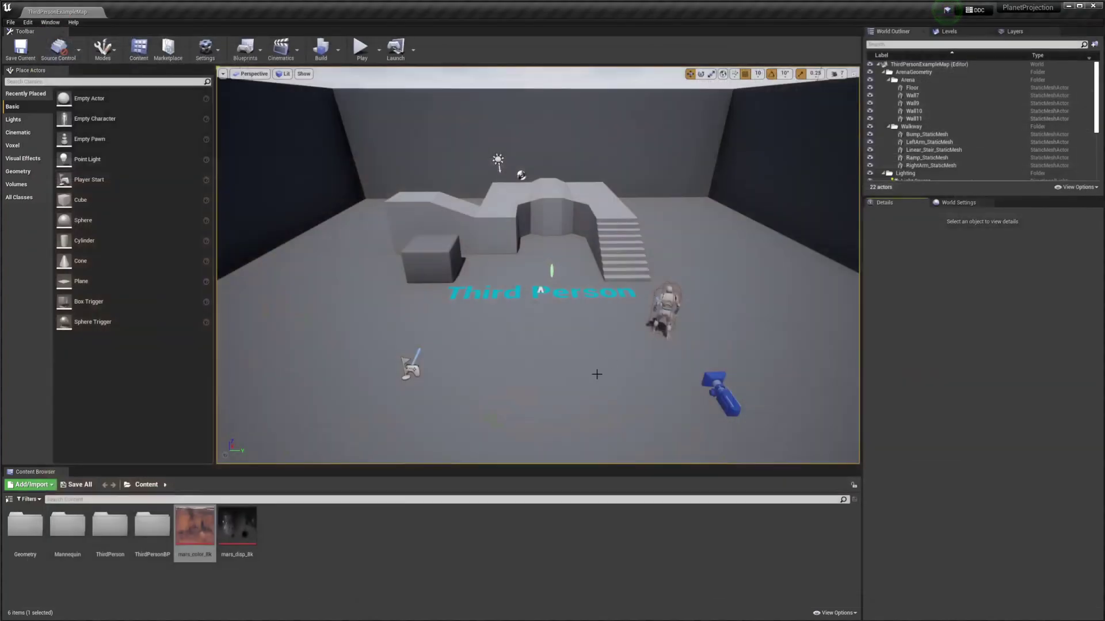
Create a Voxel Graph named Mercator_VG in the Content folder and open it for editing.
right_click(431, 519)
mouse_move(466, 509)
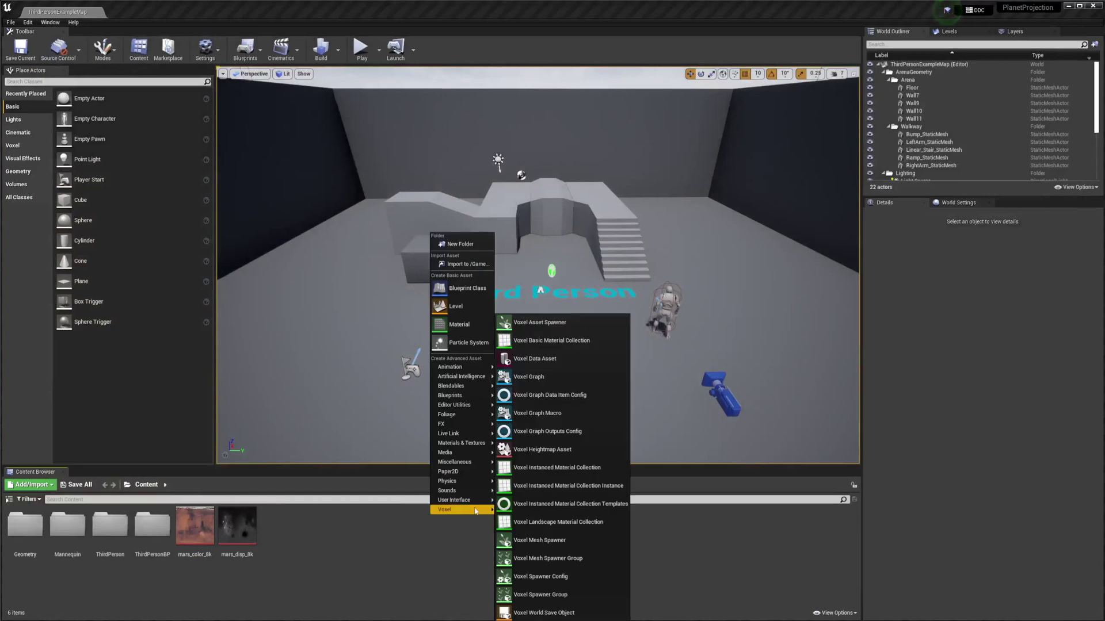
click(561, 378)
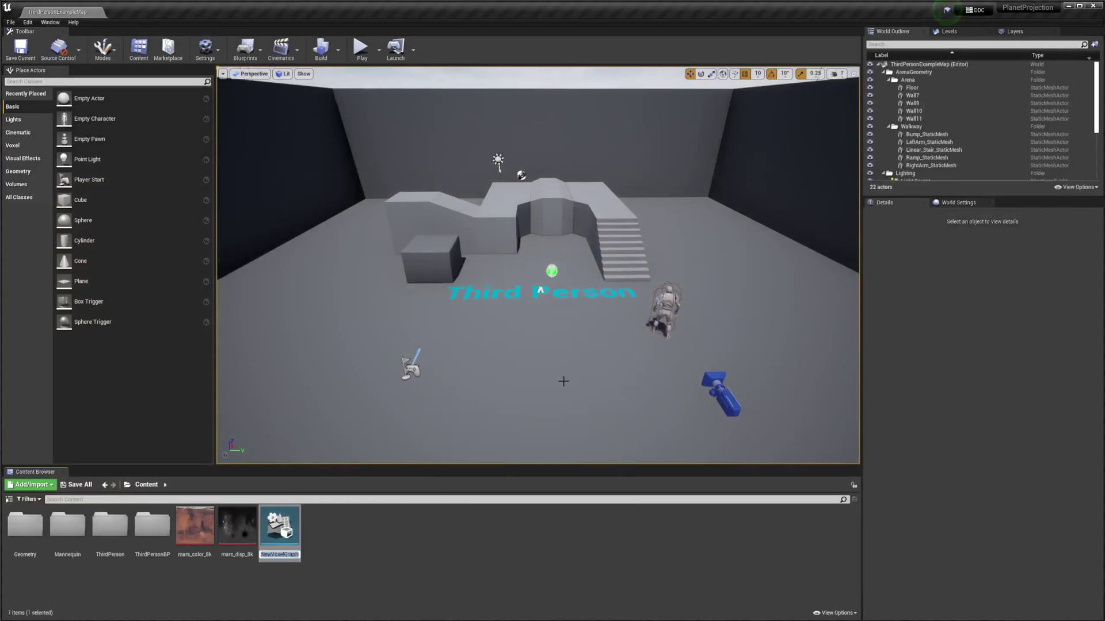
text(Mercator_VG)
key(Return)
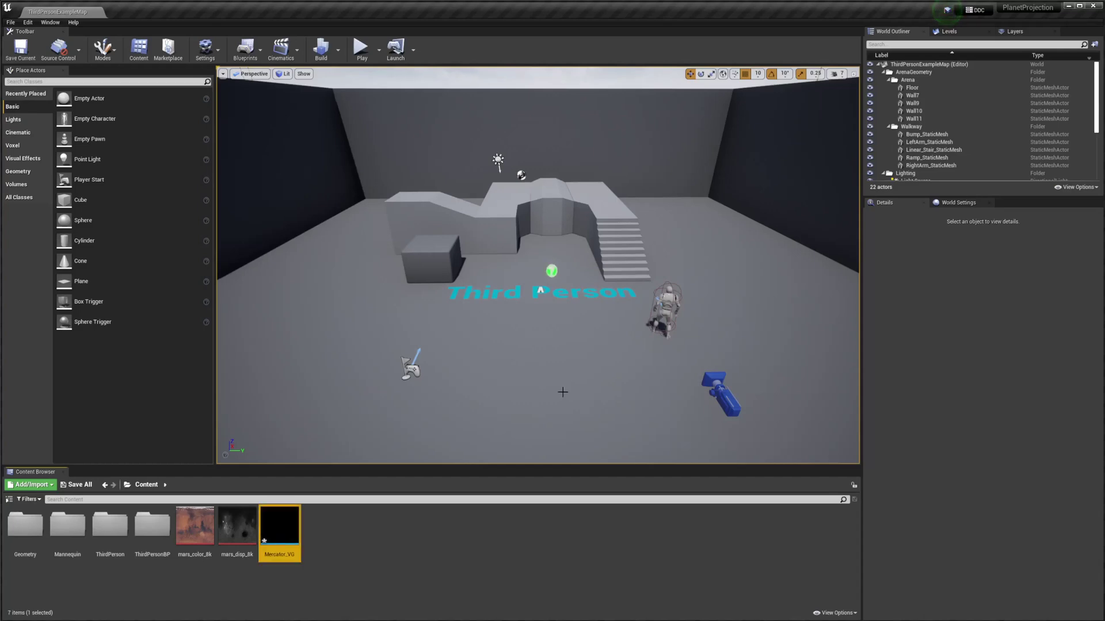
double_click(277, 526)
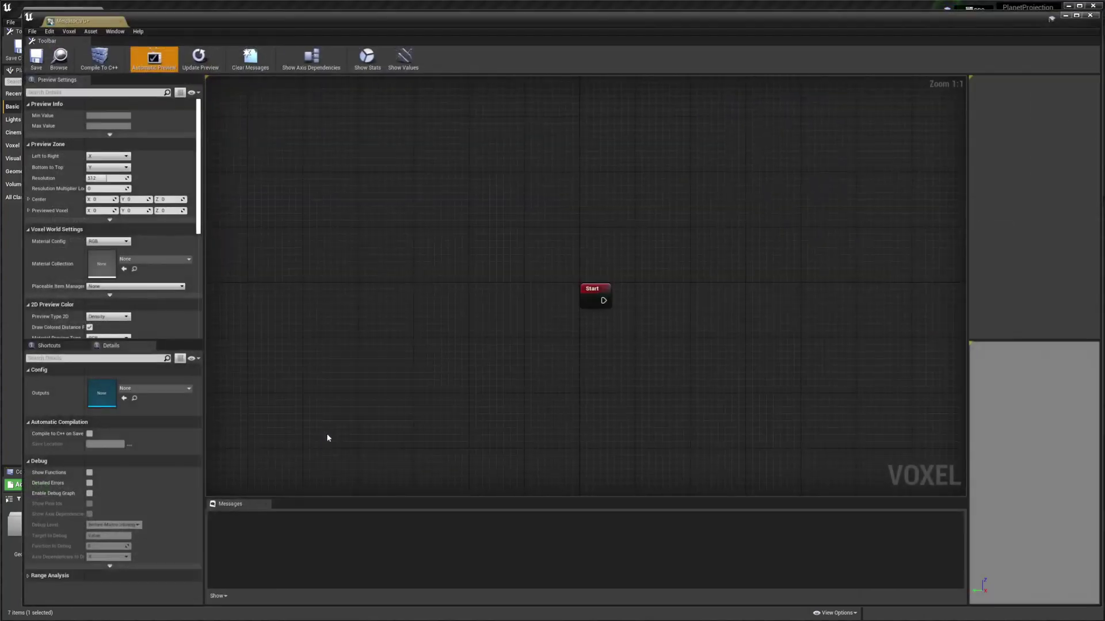
Add an XYZ node in the empty graph area away from the Start node.
scroll(326, 433, down, 3)
right_drag(232, 377, 471, 249)
right_click(471, 249)
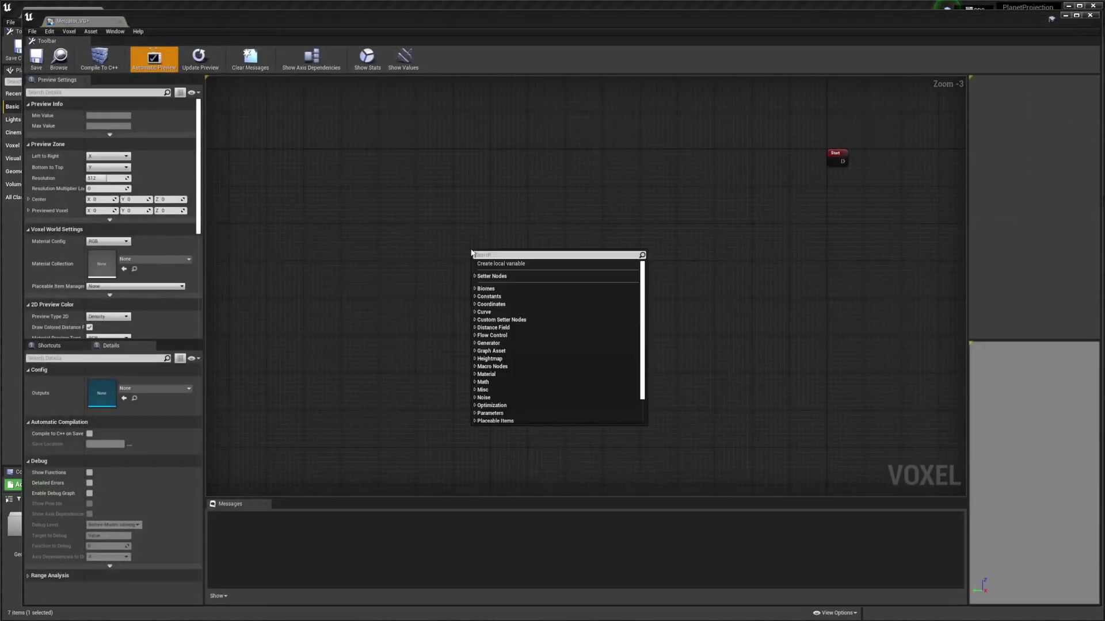
text(xyz)
key(Return)
Feed the XYZ node into a Normalize node beside it and split the normalized output into X, Y and Z.
scroll(512, 264, up, 3)
drag(512, 264, 520, 259)
text(normalize)
key(Return)
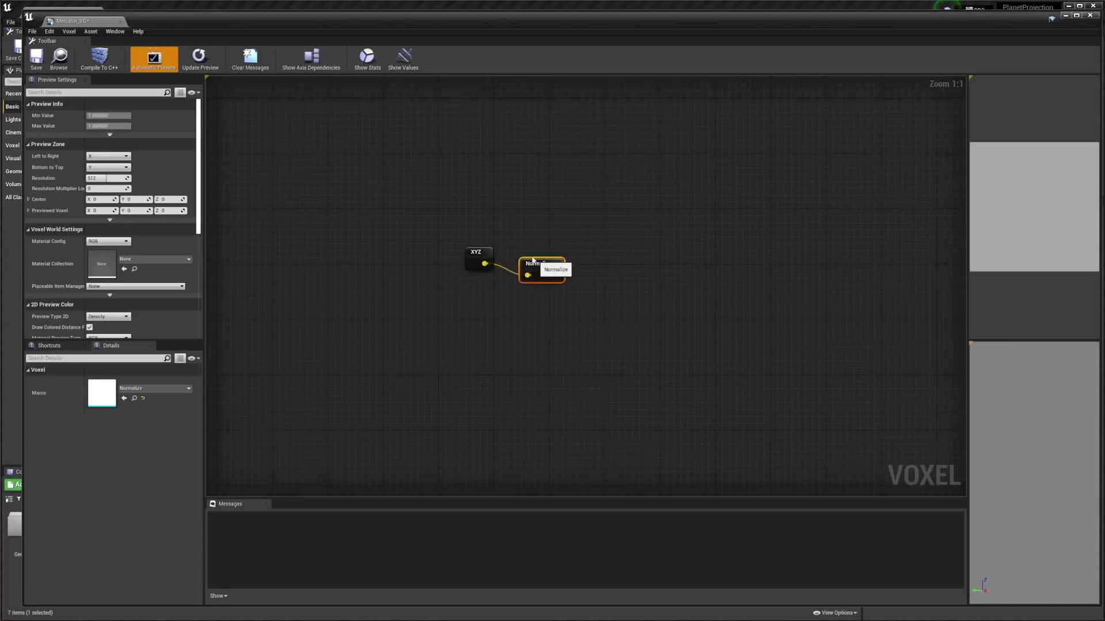
drag(521, 260, 509, 245)
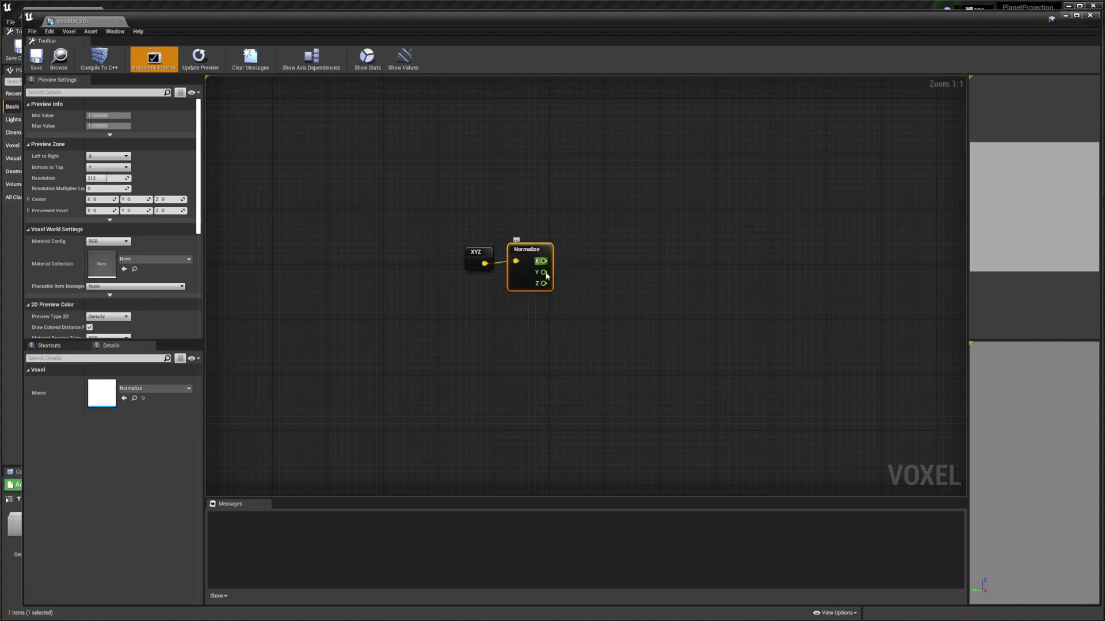
Connect the Normalize node's X output to the Y input of a new Atan2 node placed in line with it.
right_drag(661, 256, 495, 274)
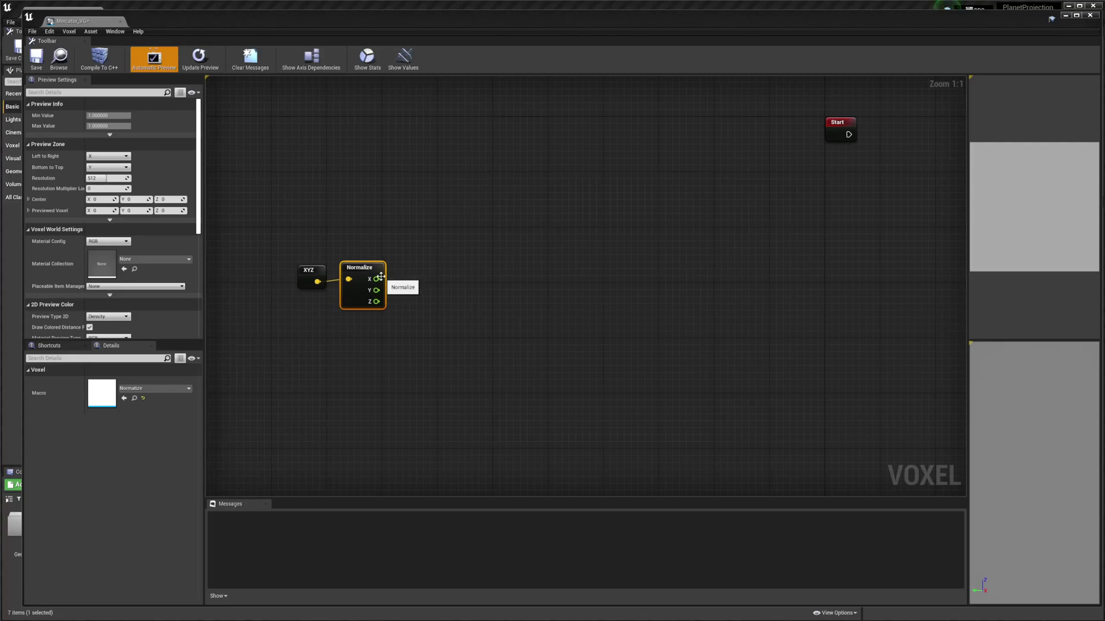
drag(377, 279, 503, 282)
text(data)
key(Down)
key(Return)
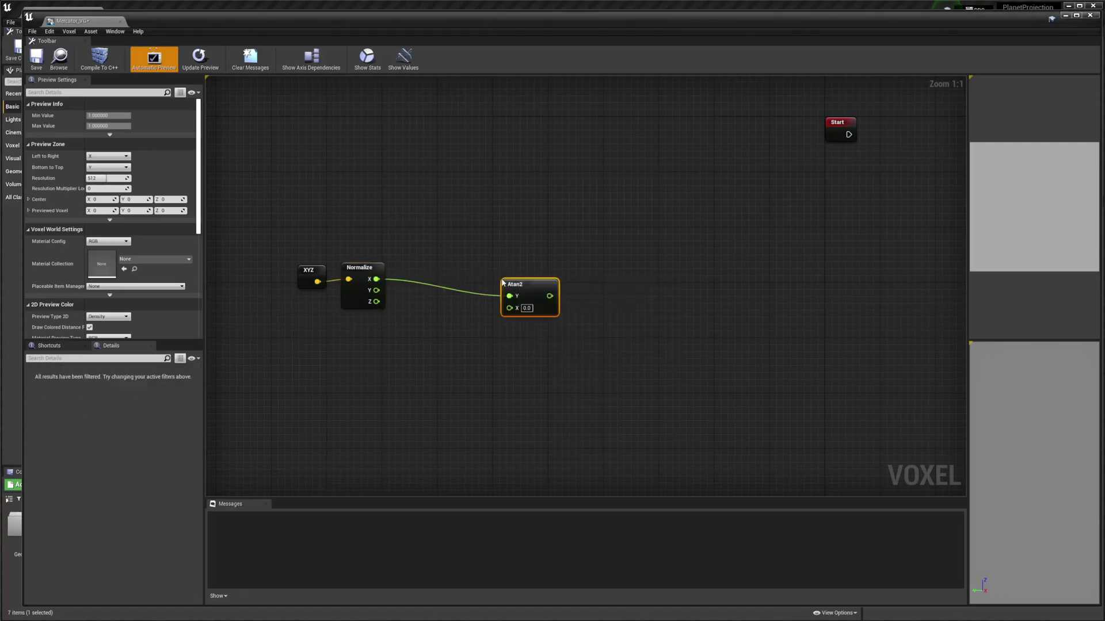
drag(501, 284, 569, 267)
Add a * -1 node fed by the Normalize node's Y output.
drag(377, 291, 481, 306)
text(*)
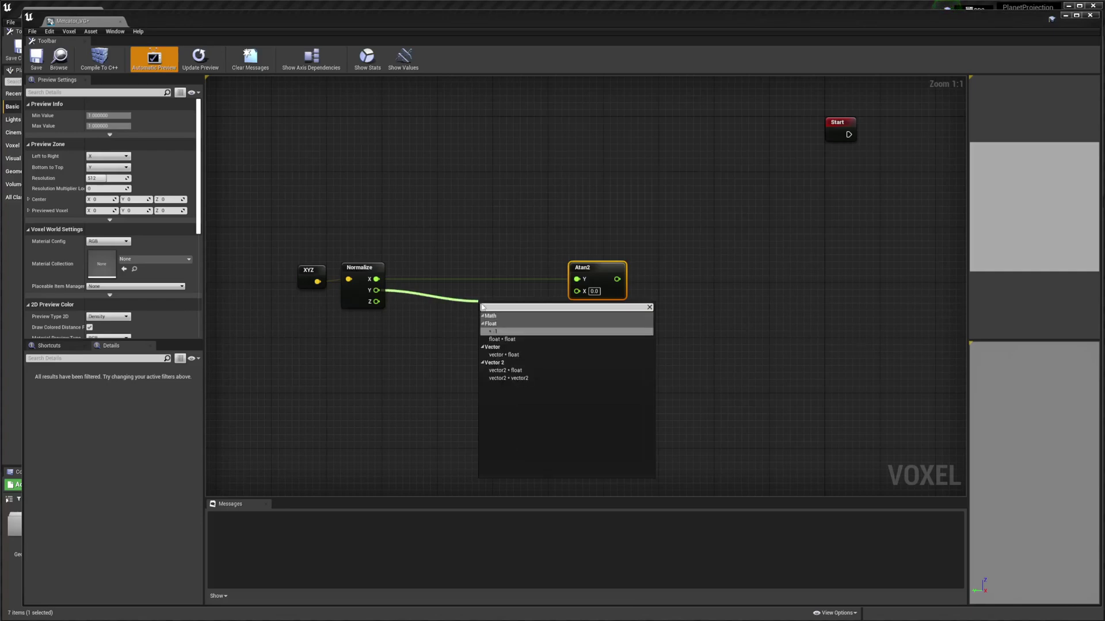
key(Return)
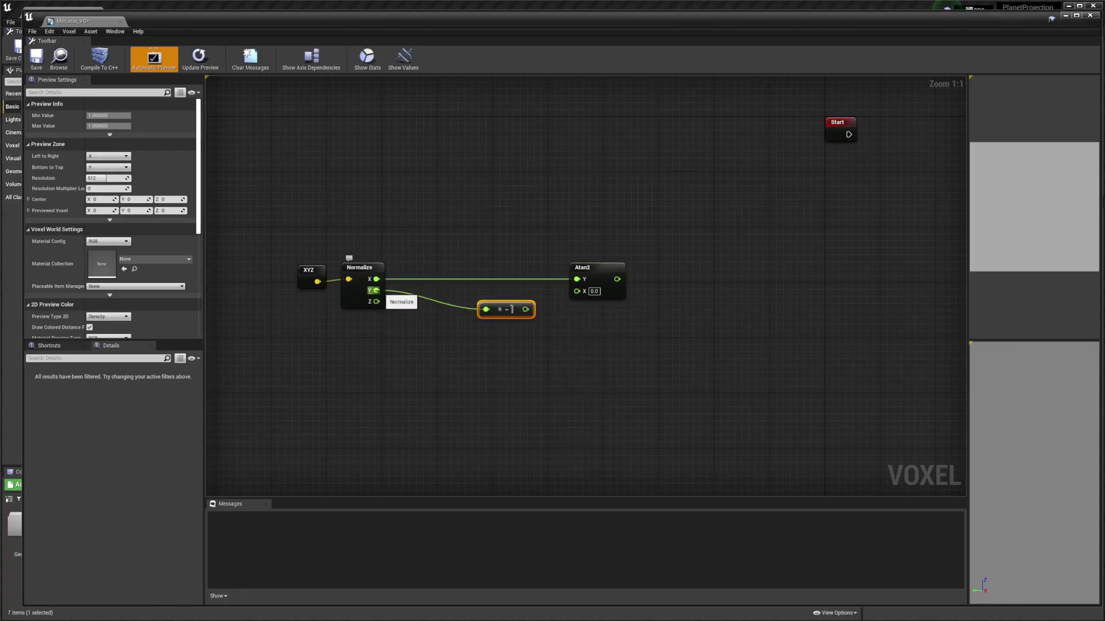
Connect the negated value to Atan2's X input and divide the Atan2 result by a PI constant node.
drag(508, 311, 696, 275)
text(/)
key(Up)
key(Up)
key(Return)
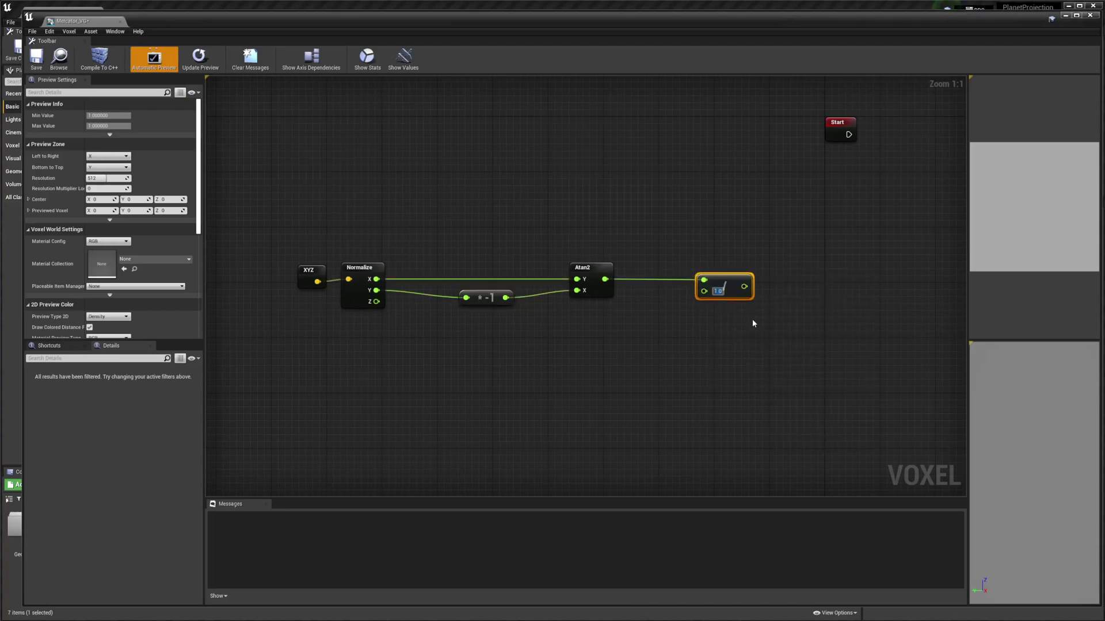
click(708, 317)
drag(704, 291, 636, 305)
text(pi)
key(Return)
Add 1.0 to the result of the division by PI using an addition node.
right_drag(769, 291, 647, 288)
drag(613, 287, 674, 288)
text(+)
key(Return)
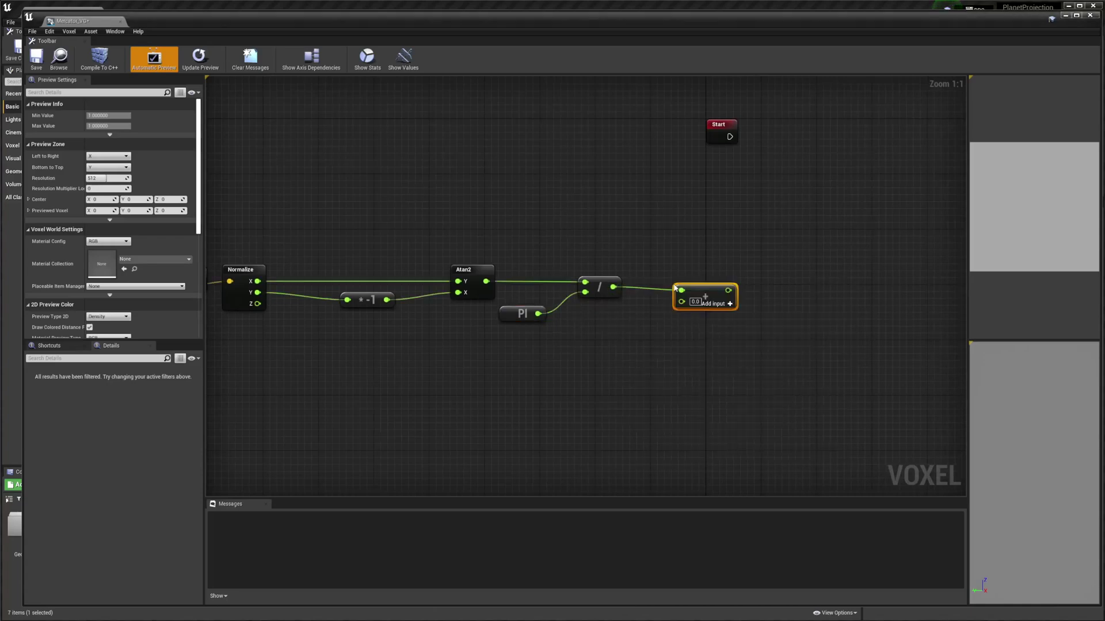
click(704, 297)
Divide the addition result by 2 with a new float division node placed close beside it.
drag(705, 297, 788, 283)
text(/)
key(Up)
key(Up)
key(Up)
key(Return)
click(809, 296)
text(2)
key(Return)
drag(819, 290, 785, 290)
Create a float parameter named Texture Width below the Start node and set its value to 8192.
right_drag(826, 242, 781, 325)
right_click(656, 270)
text(float para)
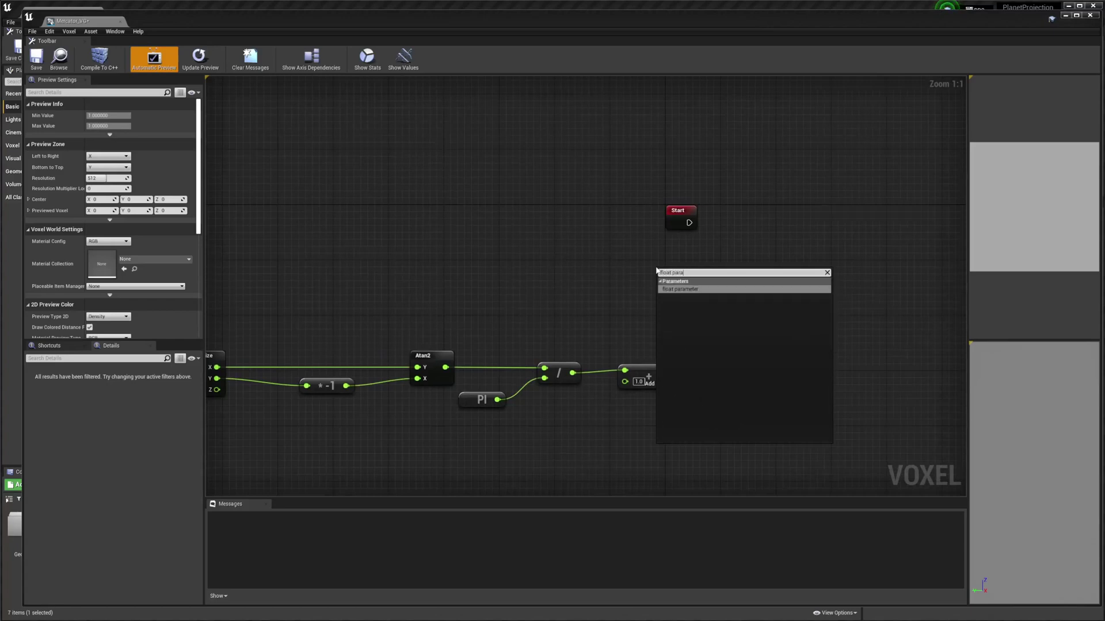
key(Return)
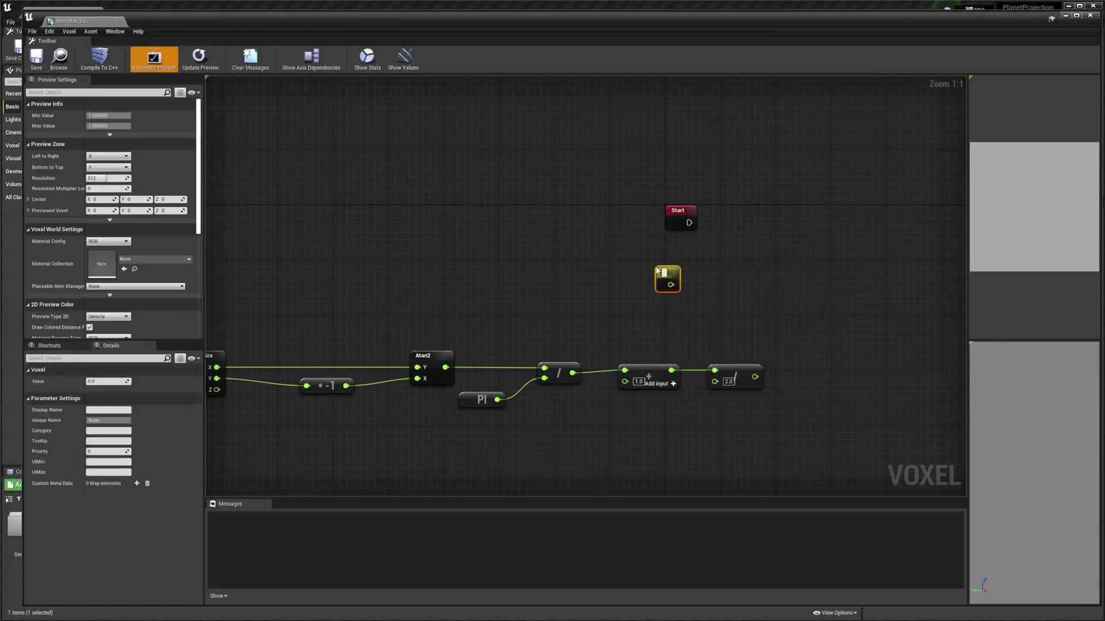
text(Texture Width)
key(Return)
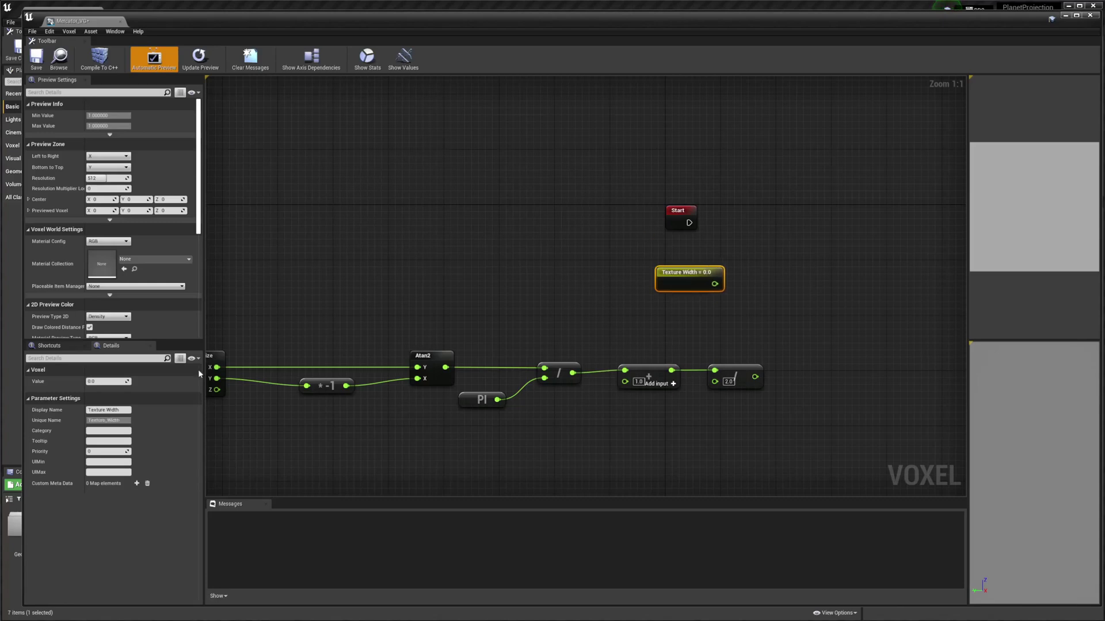
click(115, 382)
text(8192)
key(Return)
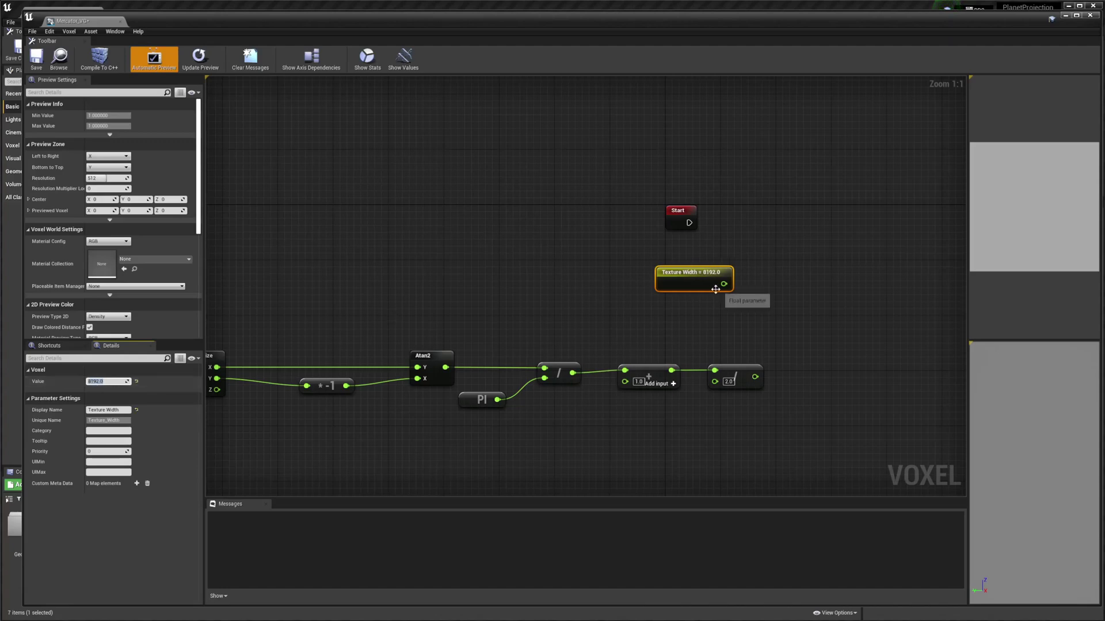
drag(724, 283, 733, 284)
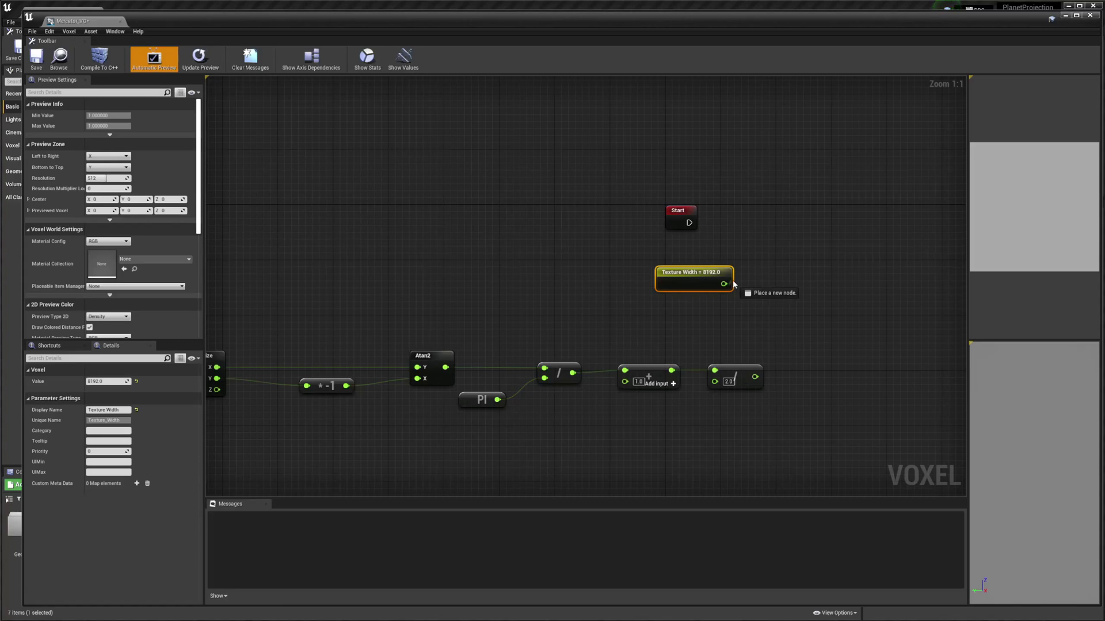
drag(733, 284, 733, 284)
key(Escape)
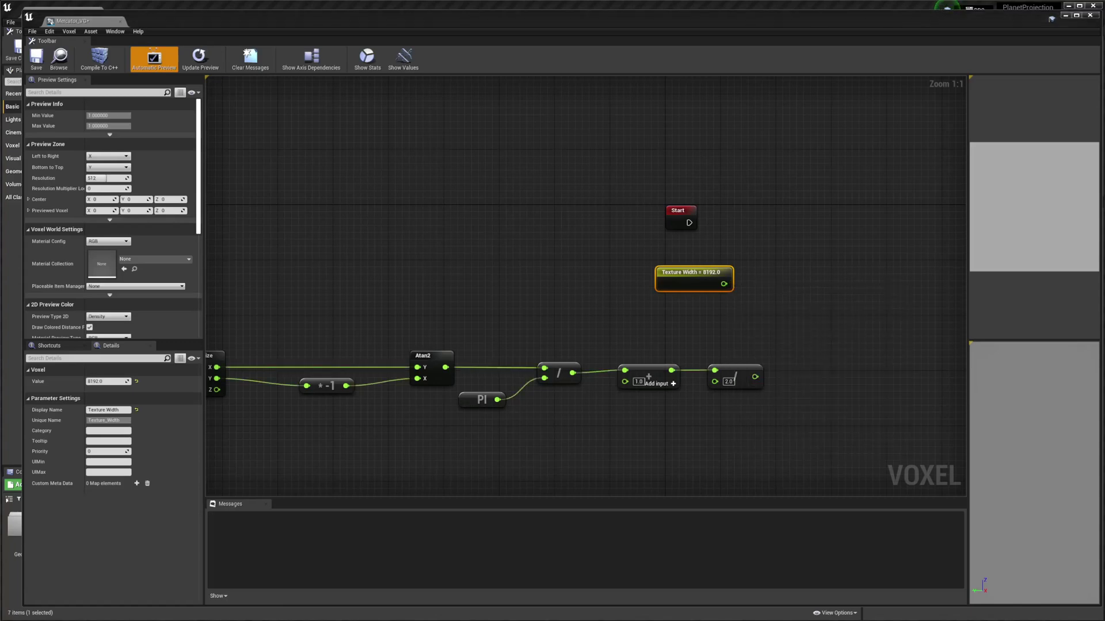
Multiply Texture Width by the result of the division by 2 using a new float multiplication node.
drag(724, 284, 810, 304)
text(*)
key(Down)
key(Return)
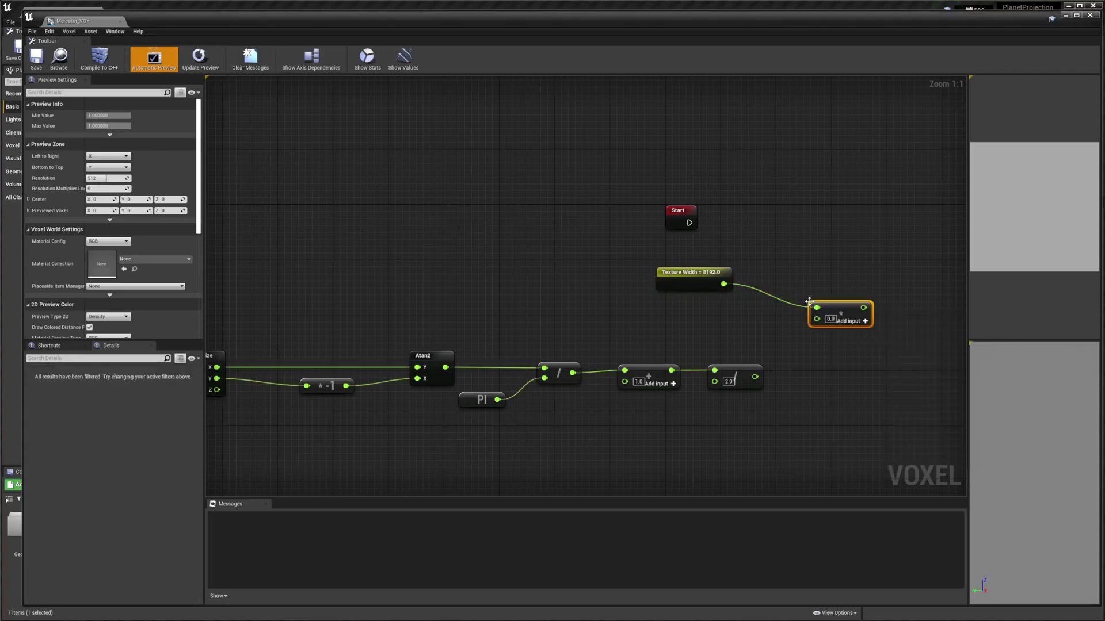
drag(758, 373, 830, 319)
Add an Acos node fed by the Normalize node's Z output, below the Atan2 chain.
scroll(861, 383, down, 2)
right_drag(872, 382, 786, 352)
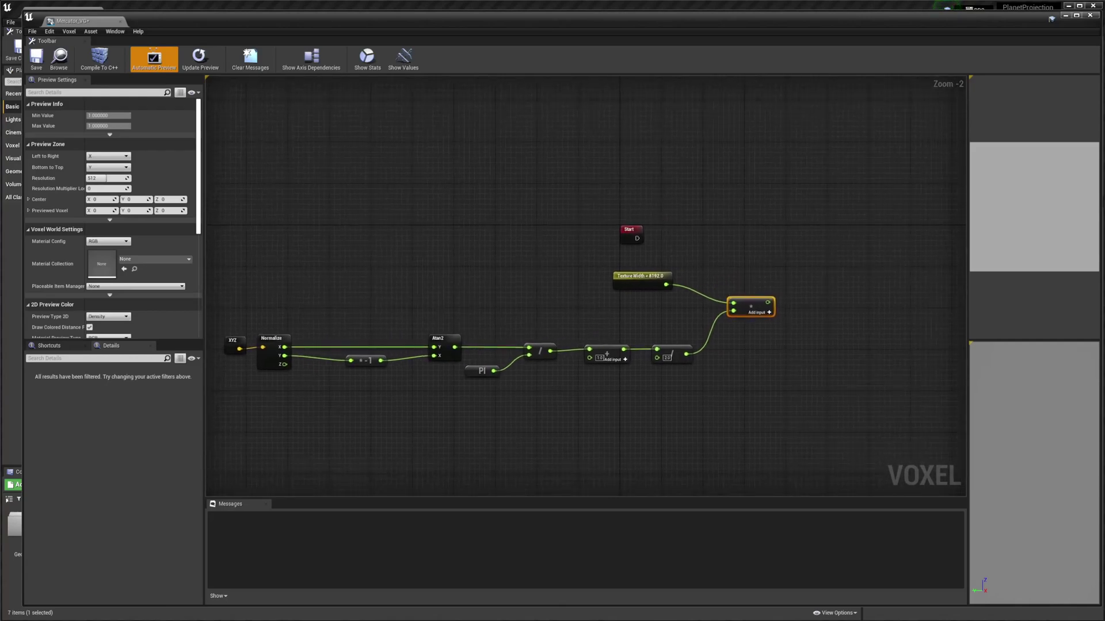
right_drag(535, 392, 631, 301)
drag(389, 265, 489, 375)
text(acos)
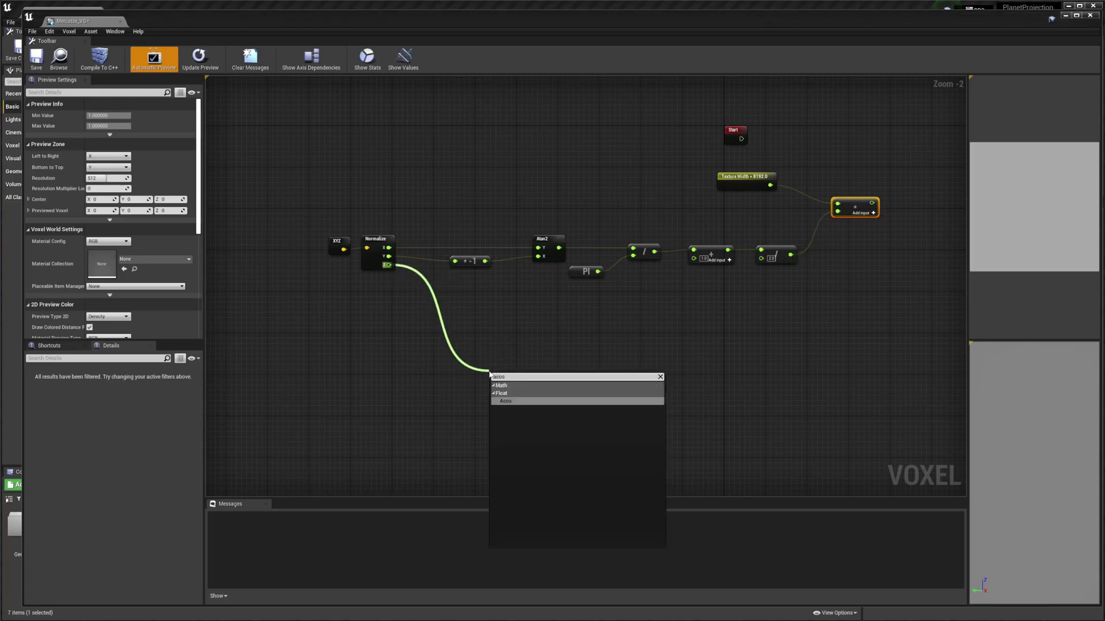
key(Return)
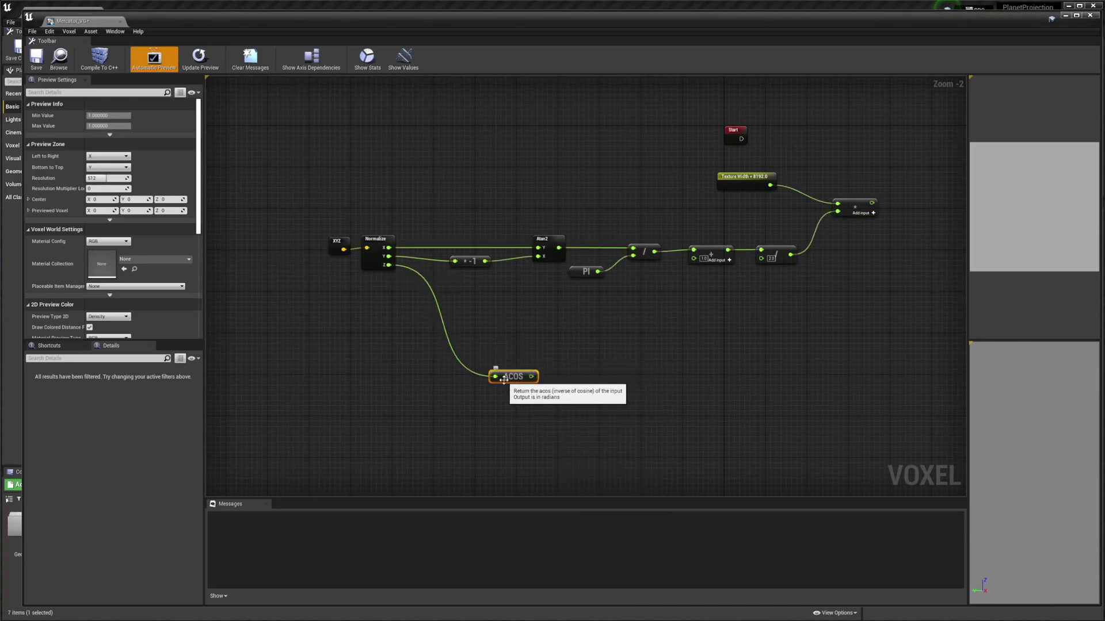
Move the Acos node closer to Normalize and divide its result by a new PI constant node.
drag(503, 381, 512, 337)
text(/)
key(Up)
key(Up)
key(Return)
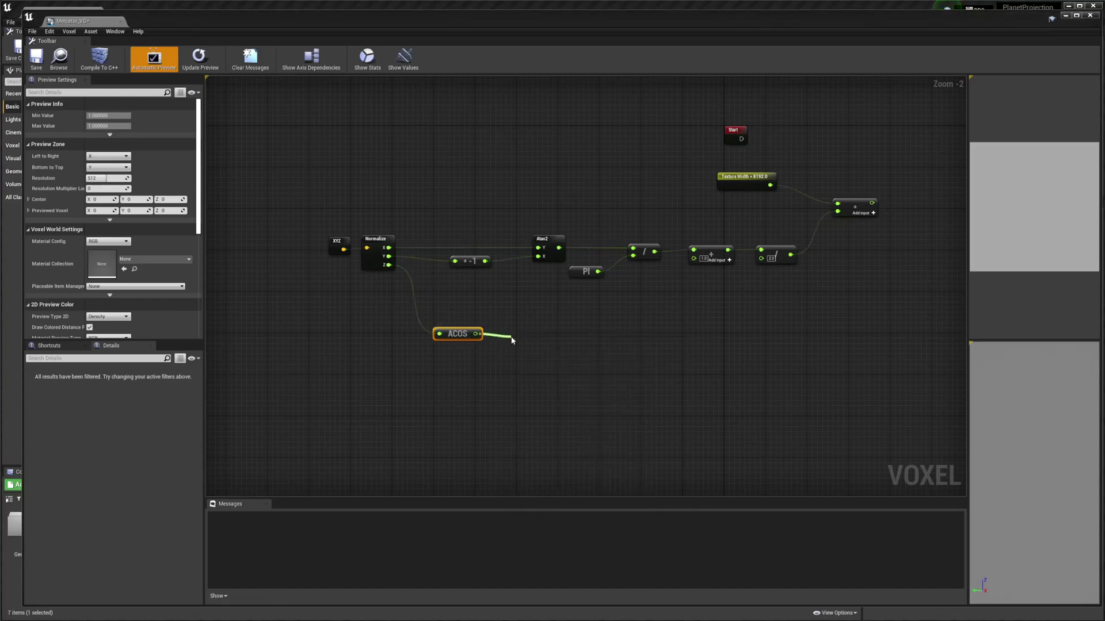
drag(516, 349, 456, 360)
text(pi)
key(Return)
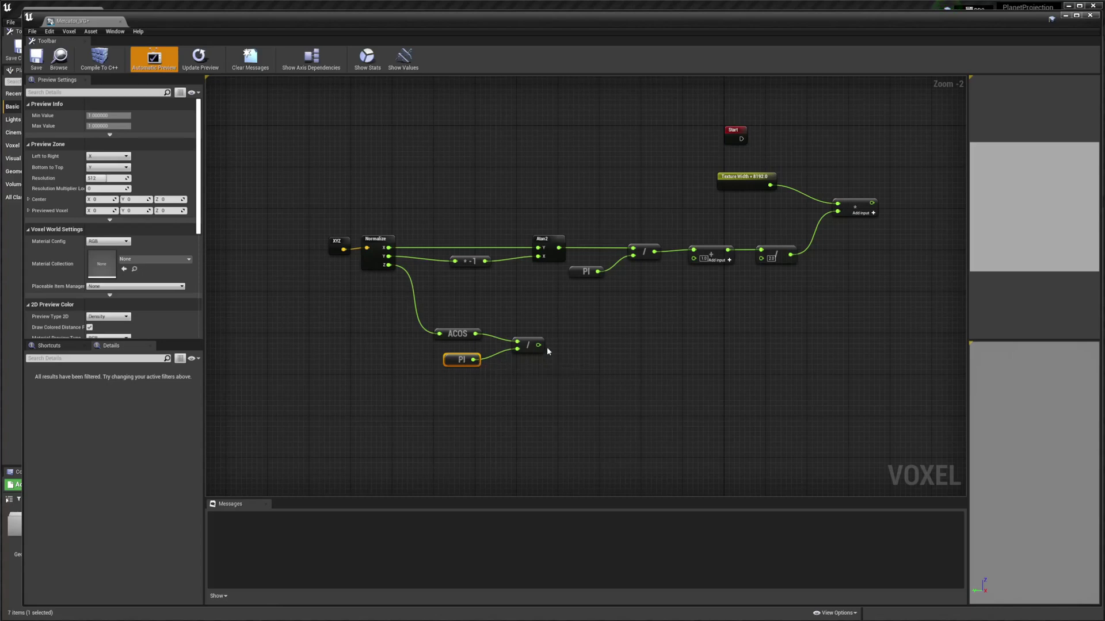
Add a float multiplication node fed by the Acos-over-PI division result.
drag(539, 345, 604, 344)
text(*)
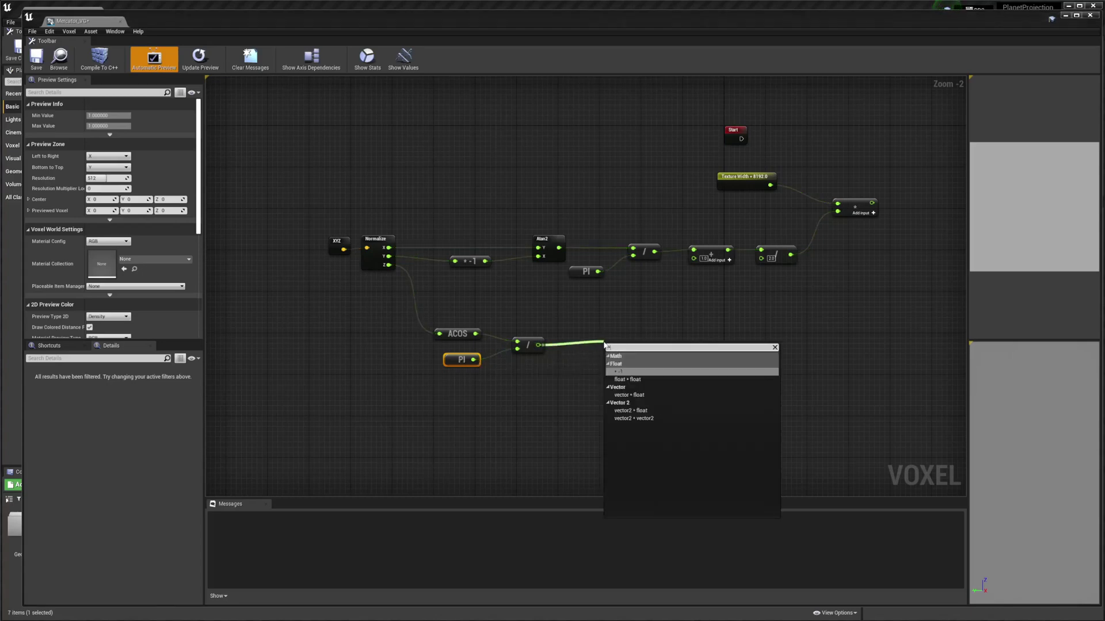
key(Down)
key(Return)
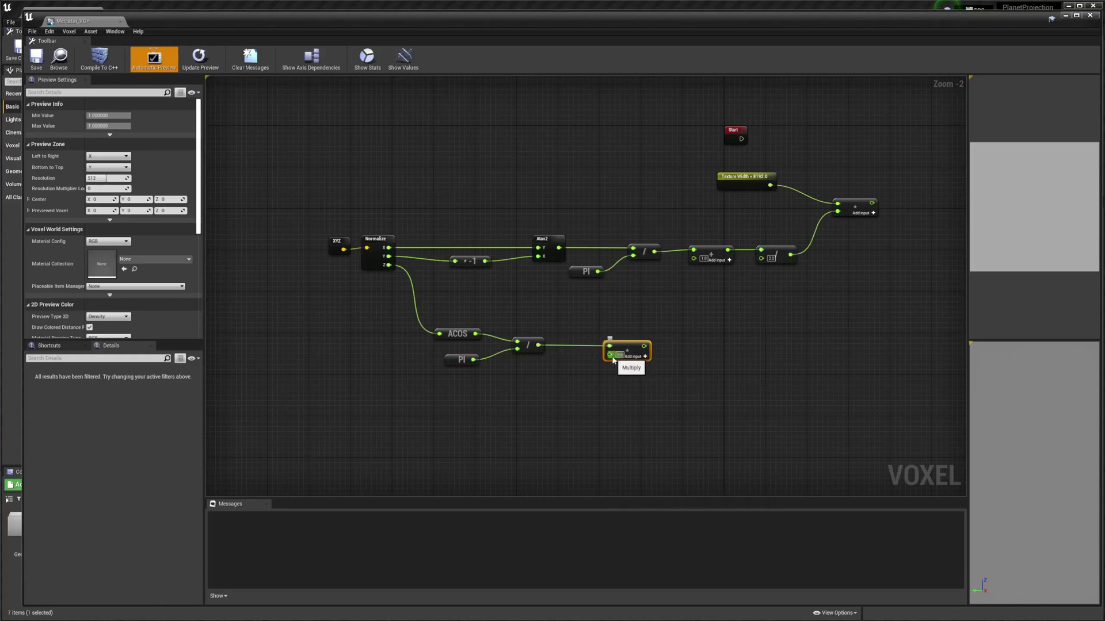
Create a float parameter named Texture Height with value 4096 as the new multiplication's second input, placed just below the PI division.
drag(611, 354, 563, 401)
text(float para)
key(Return)
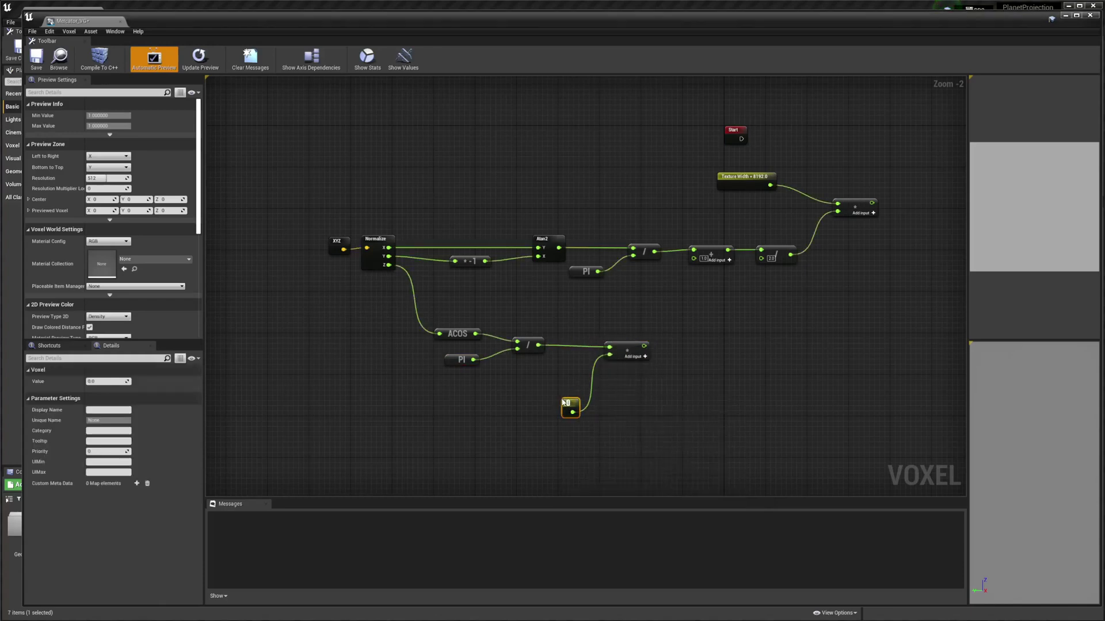
text(Texture Wi)
text(ight)
key(Return)
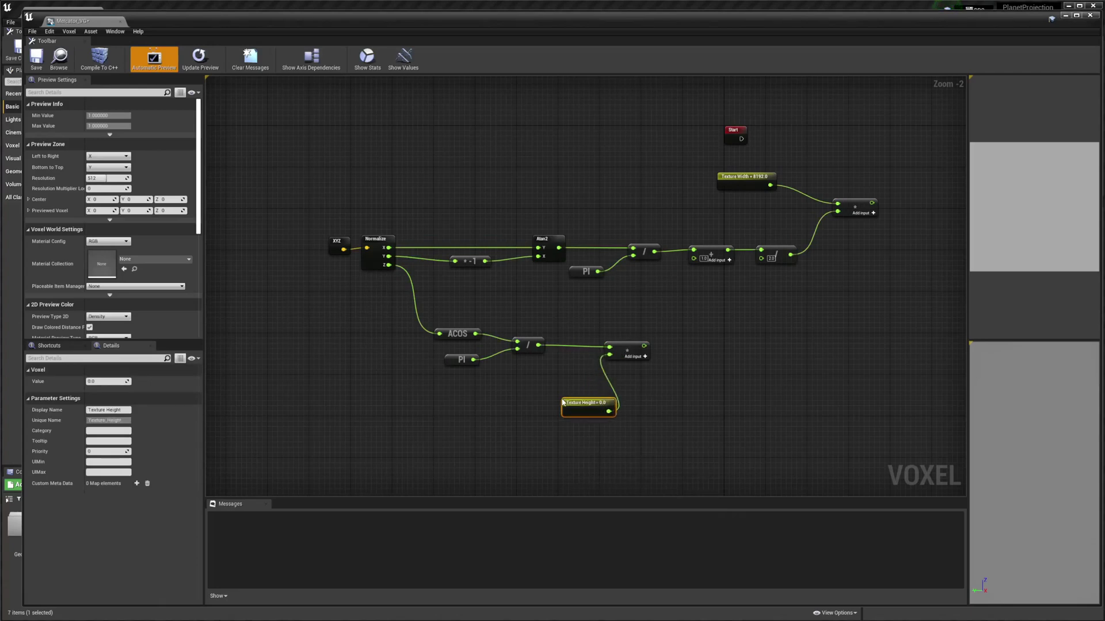
drag(563, 402, 523, 379)
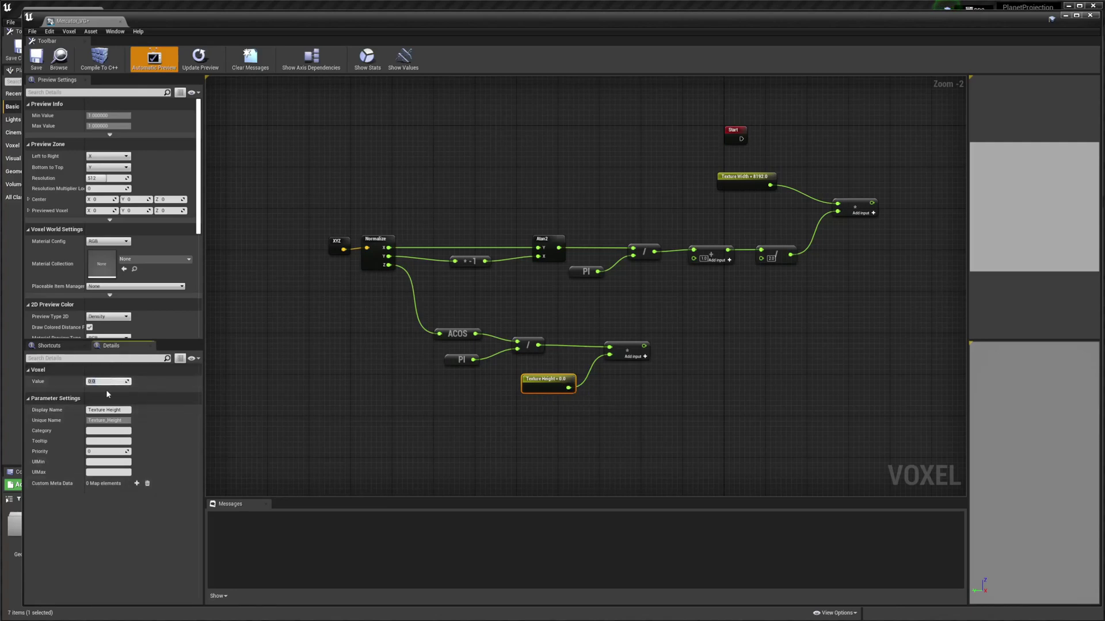
text(4096)
key(Return)
Add a Texture Sampler node named Heightmap beyond the two multiplication nodes.
click(792, 346)
right_drag(792, 345, 739, 349)
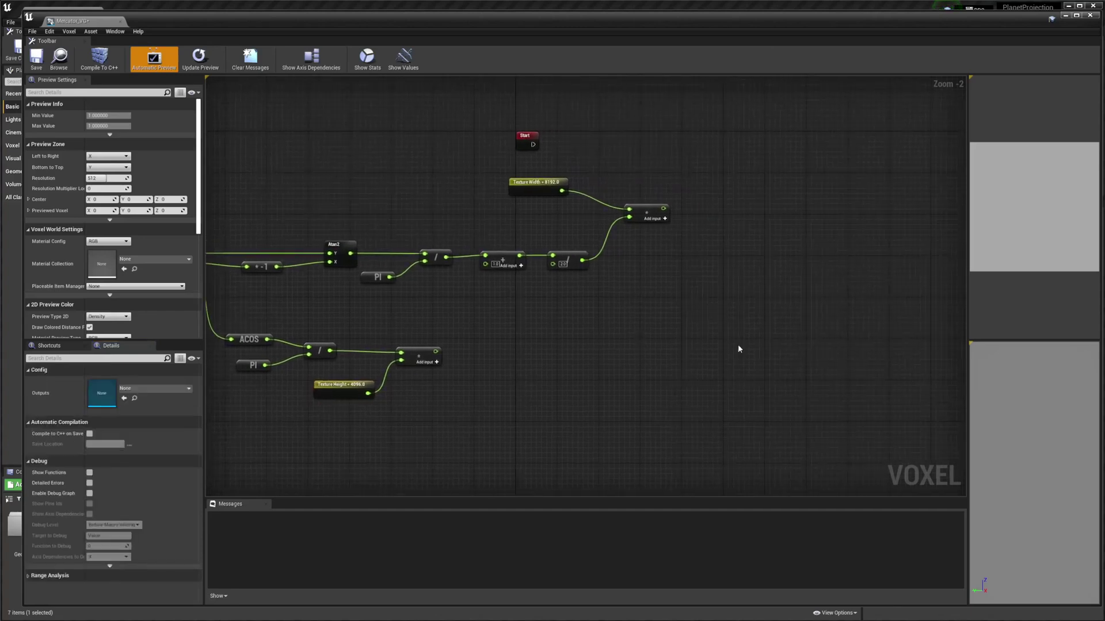
right_click(733, 292)
text(texture)
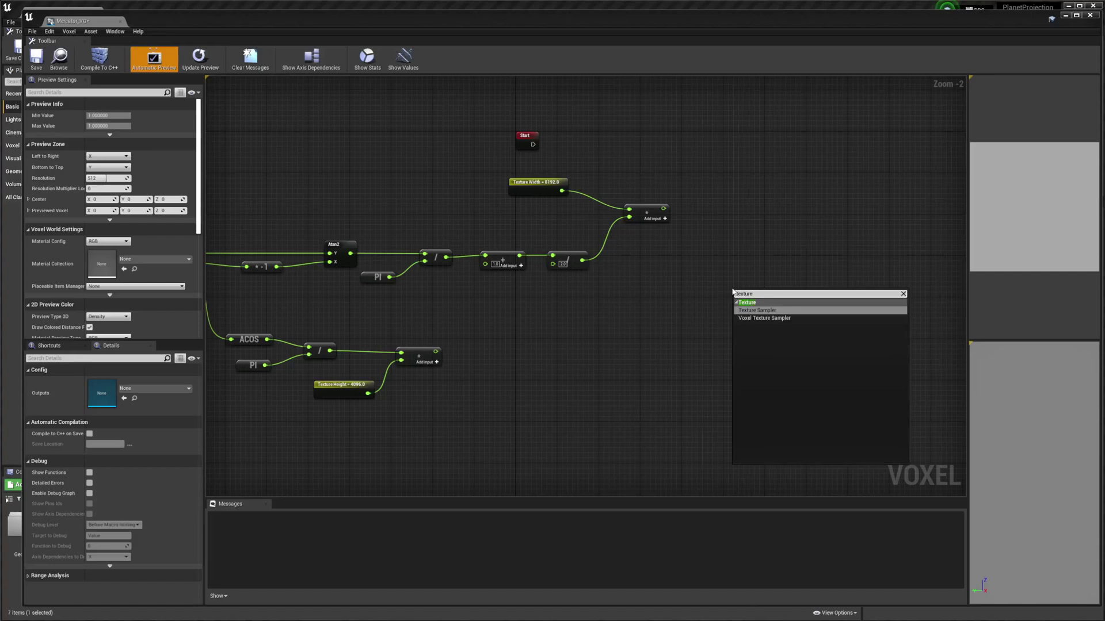
key(Return)
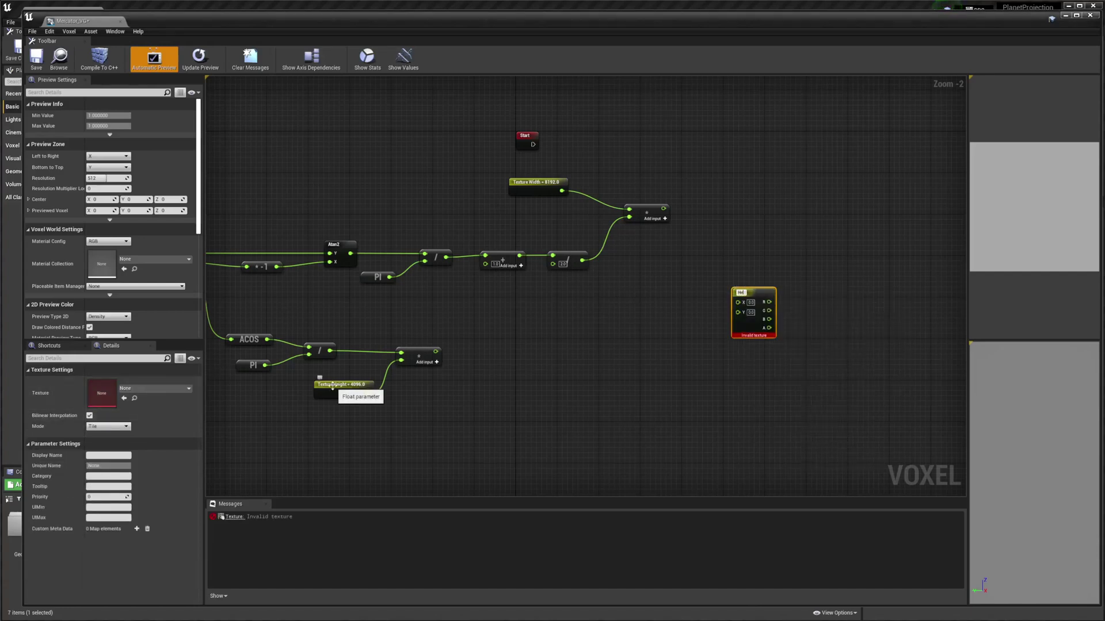
key(Return)
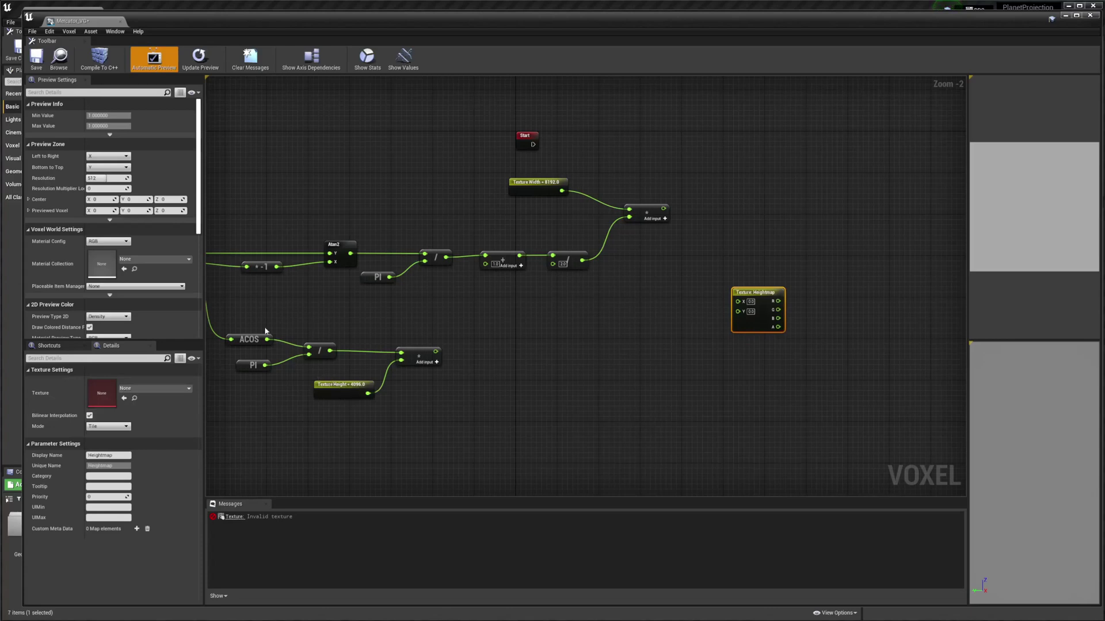
Connect the width product to Heightmap's X and the height product to its Y, and assign the mars_disp_8k texture.
drag(663, 211, 403, 355)
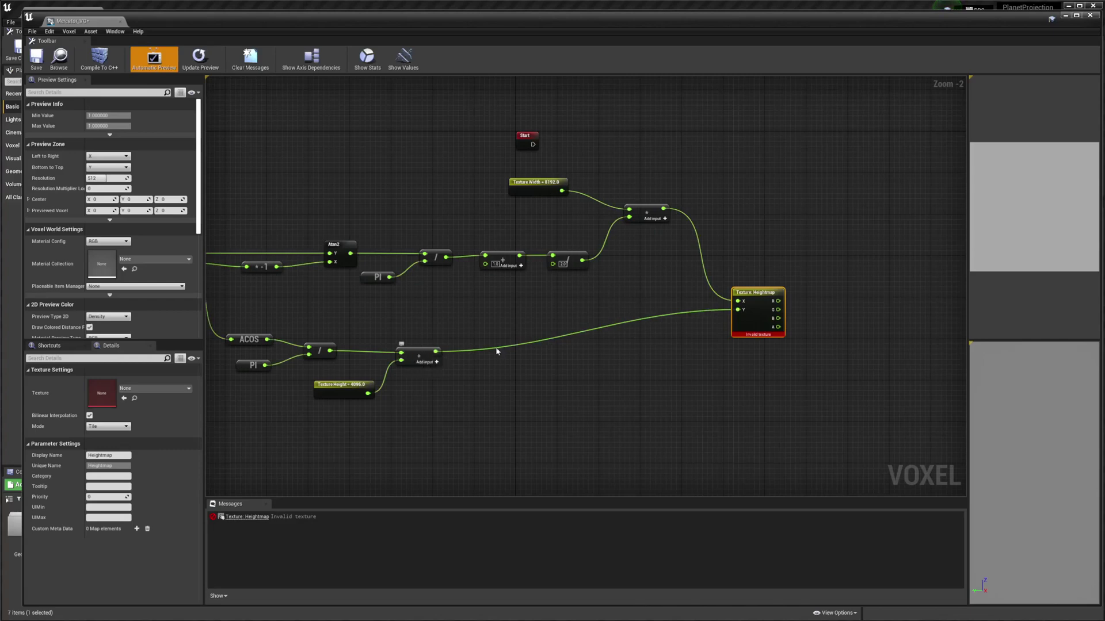
click(164, 390)
text(mars)
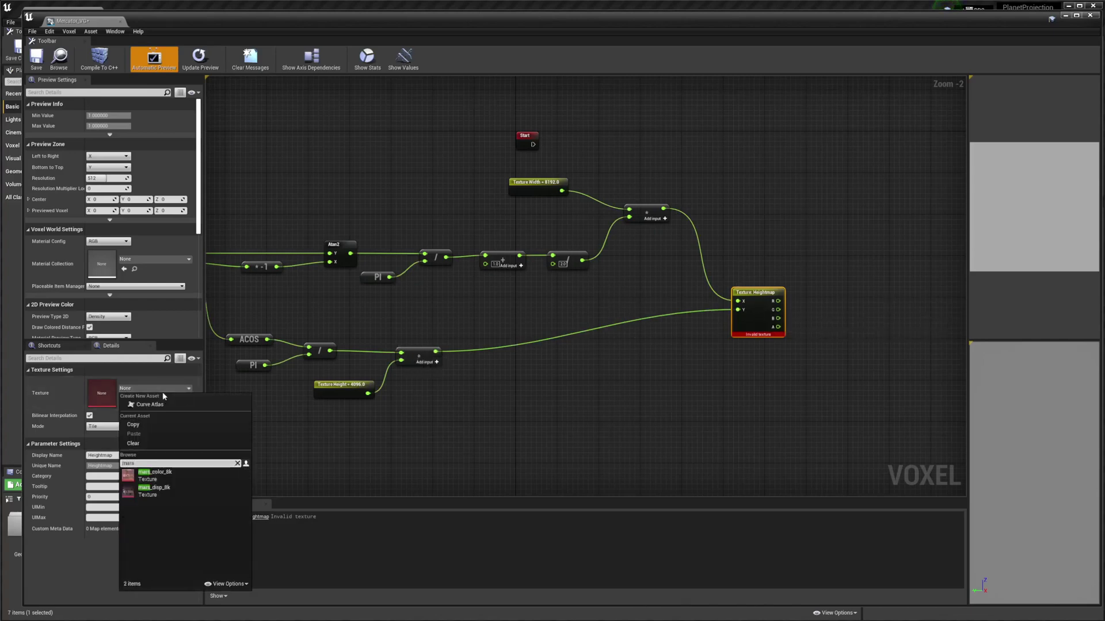
click(156, 489)
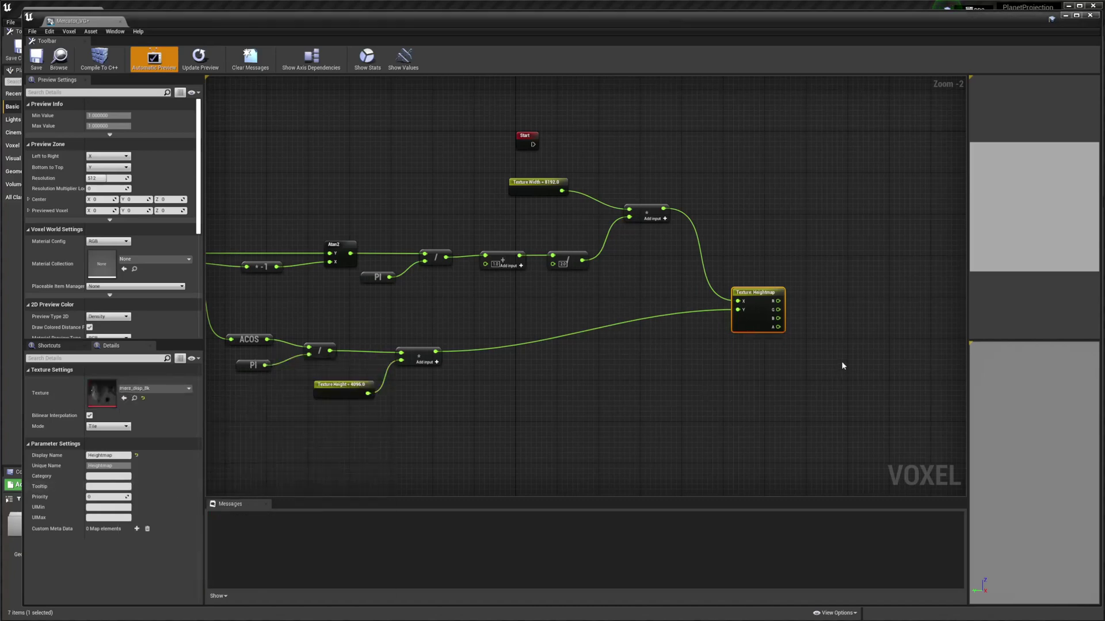
Add a float multiplication node fed by the Heightmap sampler's R output.
right_drag(841, 365, 703, 367)
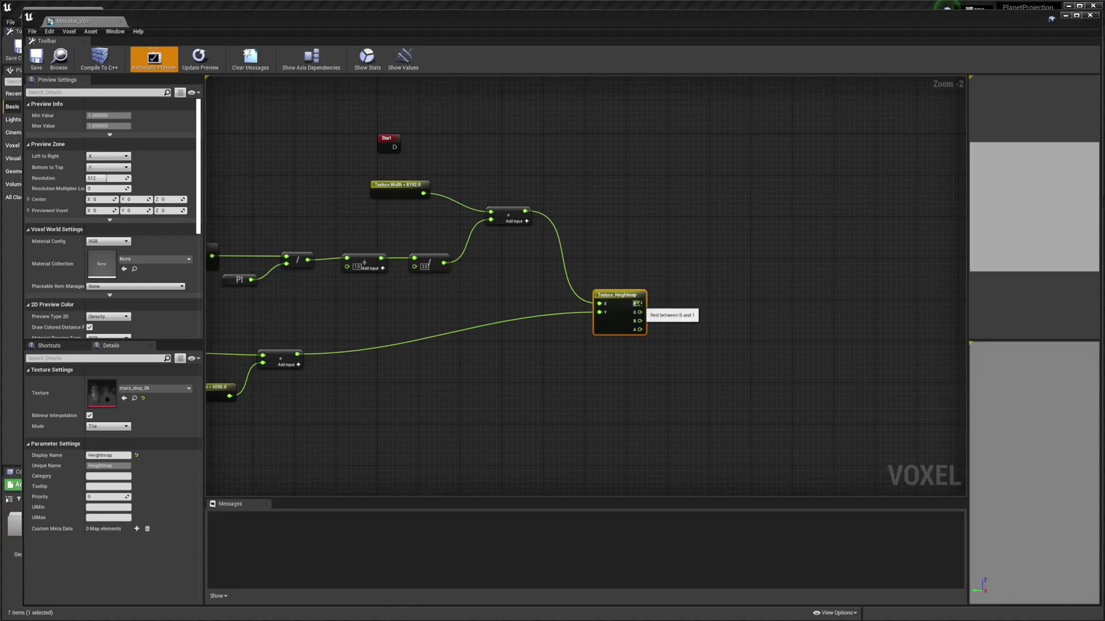
drag(637, 303, 683, 306)
text(*)
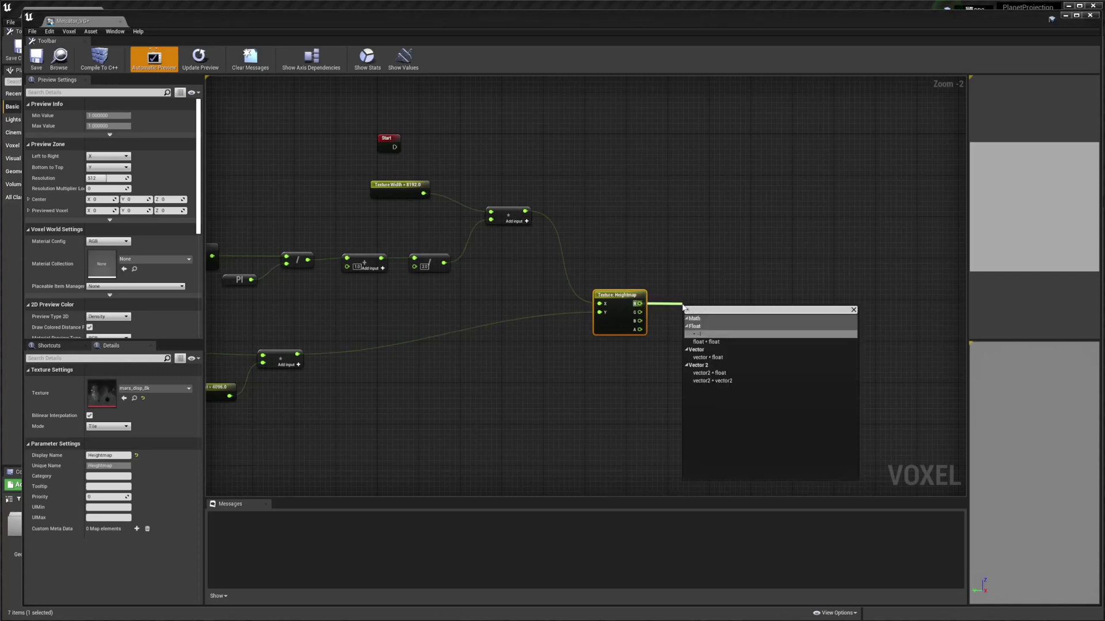
key(Down)
key(Return)
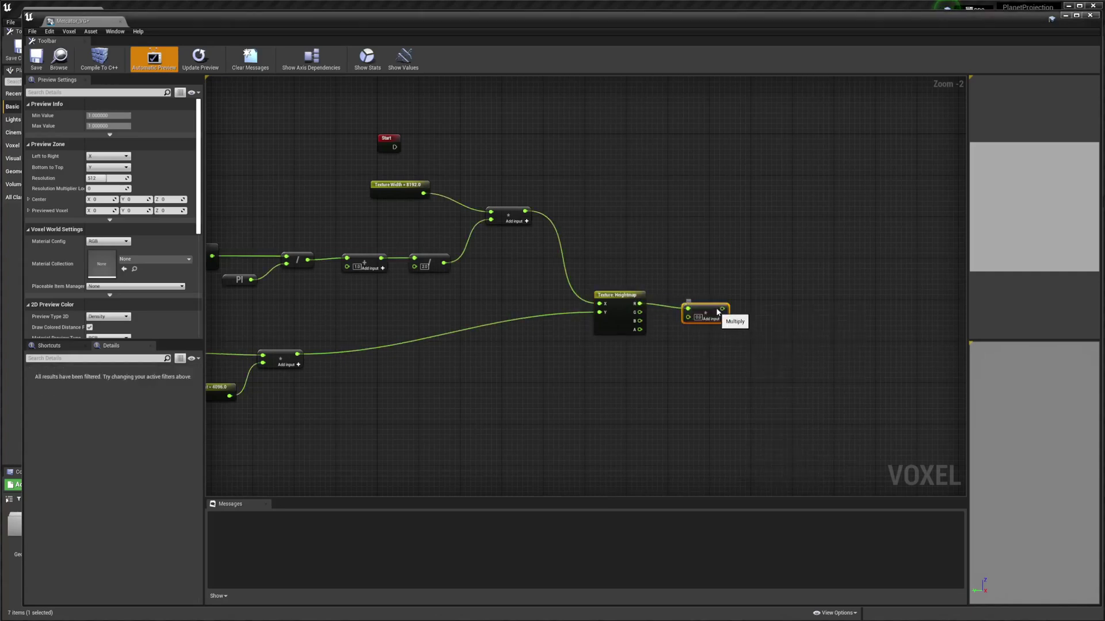
Create a float parameter named Strength with value 100 as the second factor of the Heightmap multiplication, placed below the sampler.
drag(719, 313, 679, 386)
text(float pa)
key(Return)
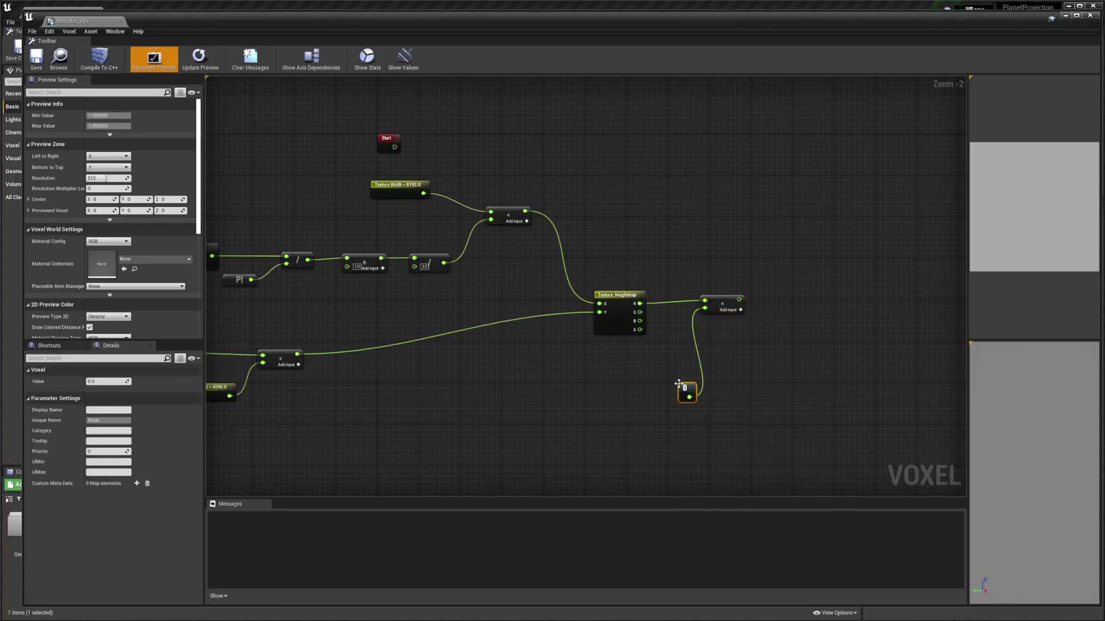
text(Strength)
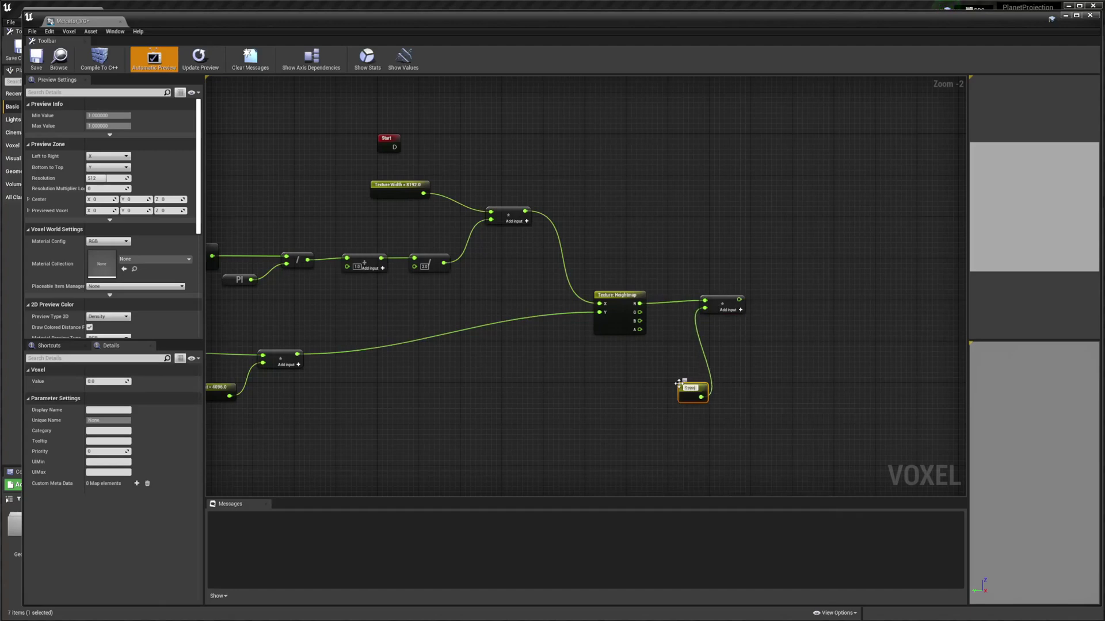
key(Return)
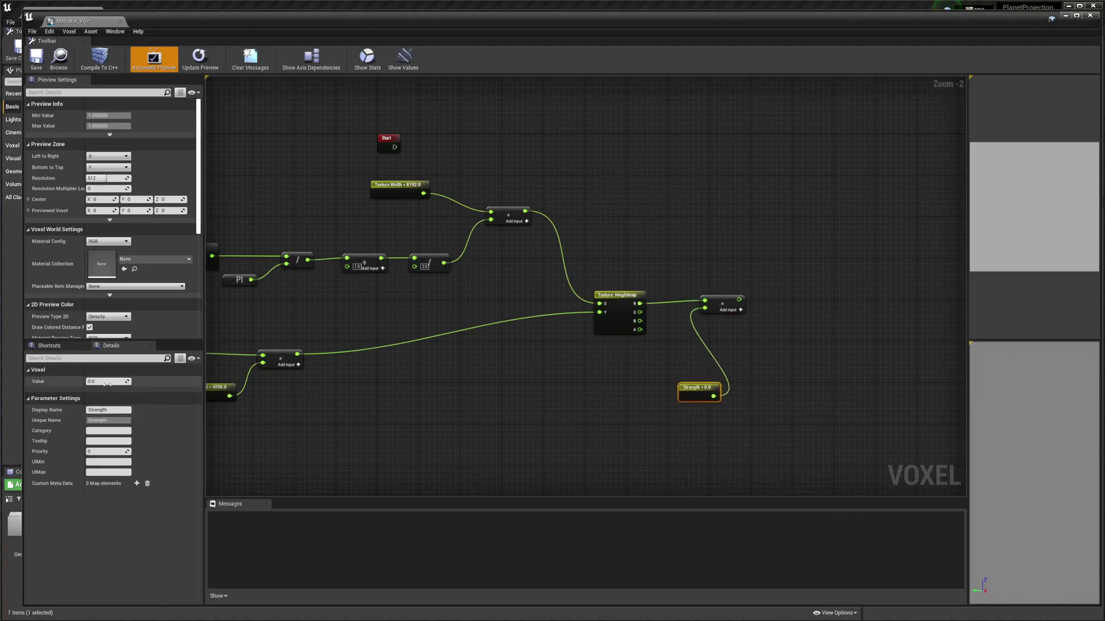
click(107, 383)
text(100)
key(Return)
drag(689, 391, 637, 375)
Move the Start node to the empty area above and beyond the Heightmap multiplication.
right_drag(777, 320, 764, 373)
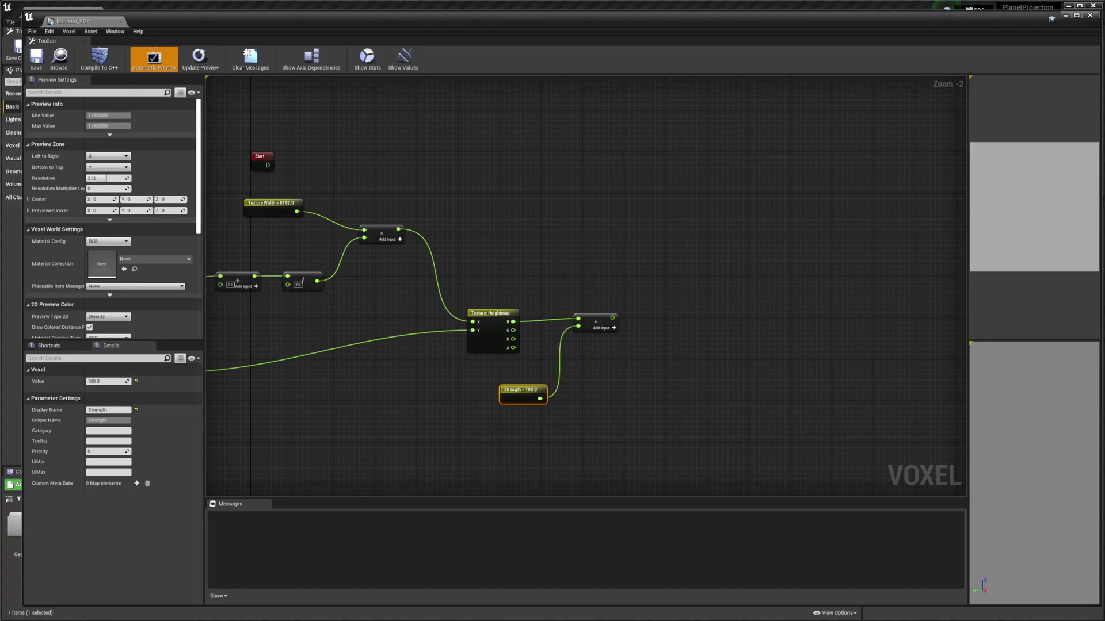
right_drag(660, 309, 557, 392)
scroll(580, 222, down, 5)
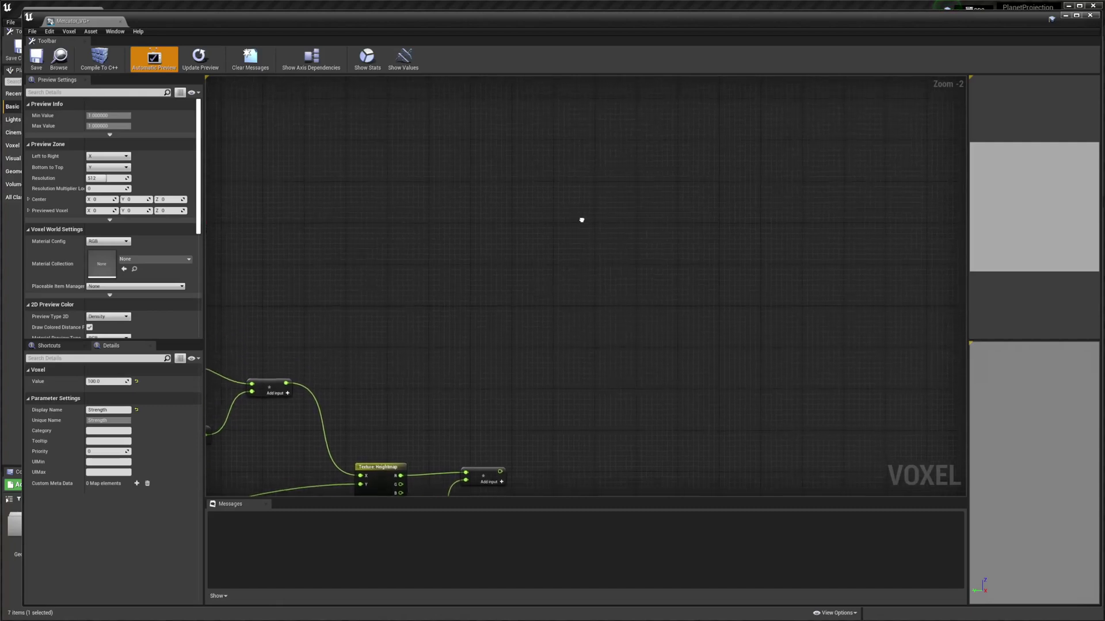
scroll(492, 247, up, 4)
drag(330, 262, 800, 150)
Add an XYZ node near the Start node and feed it into a Vector Length node.
right_drag(754, 193, 619, 211)
right_click(572, 208)
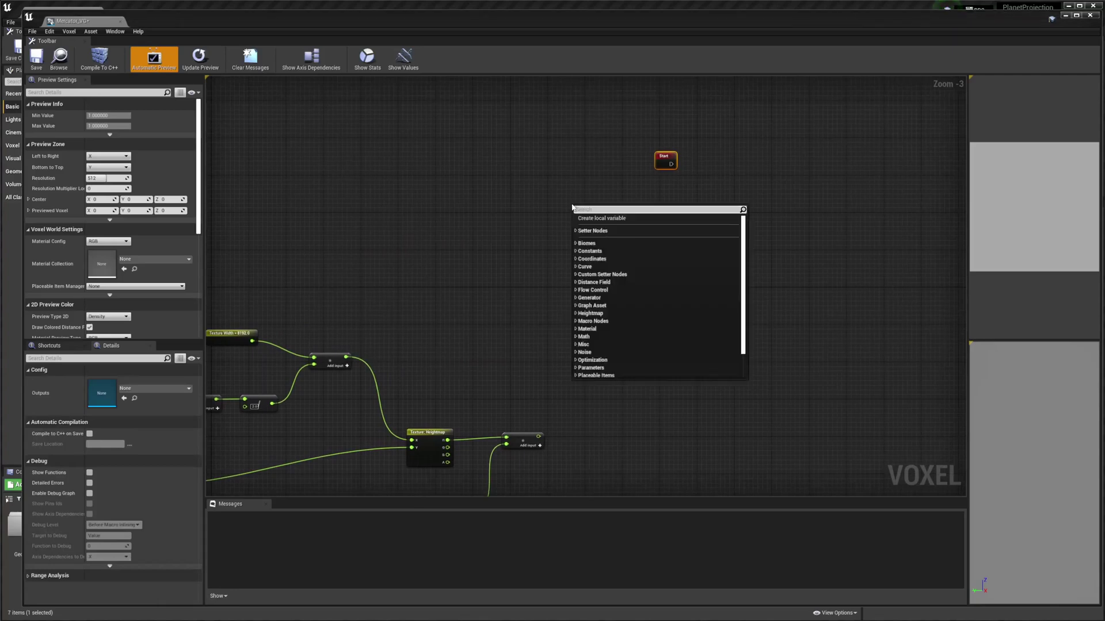
text(xyz)
key(Return)
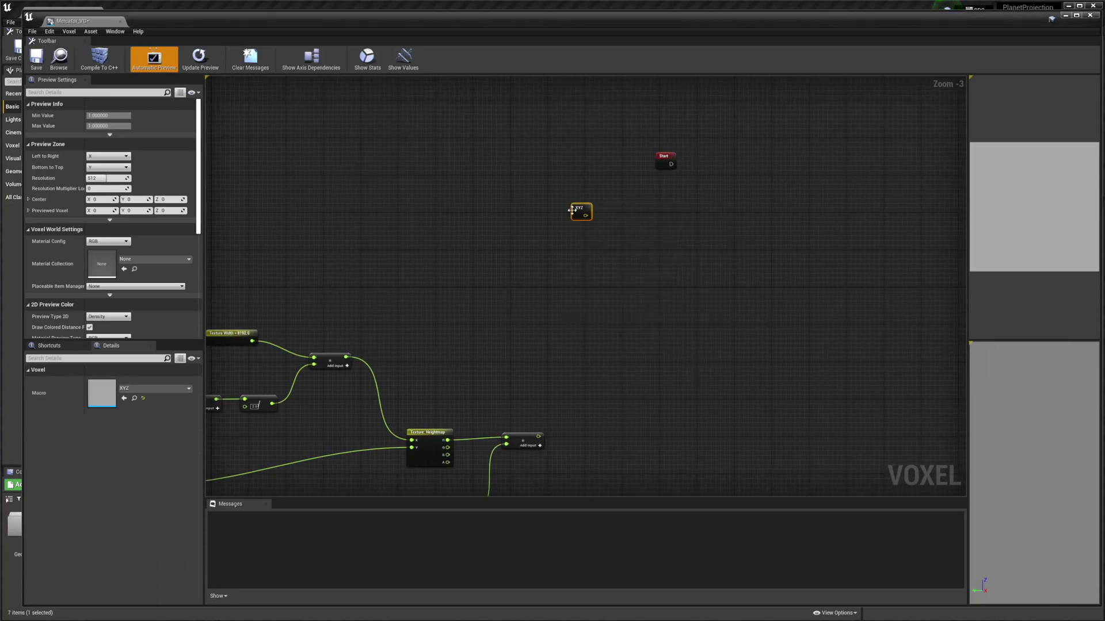
drag(585, 215, 619, 219)
text(len)
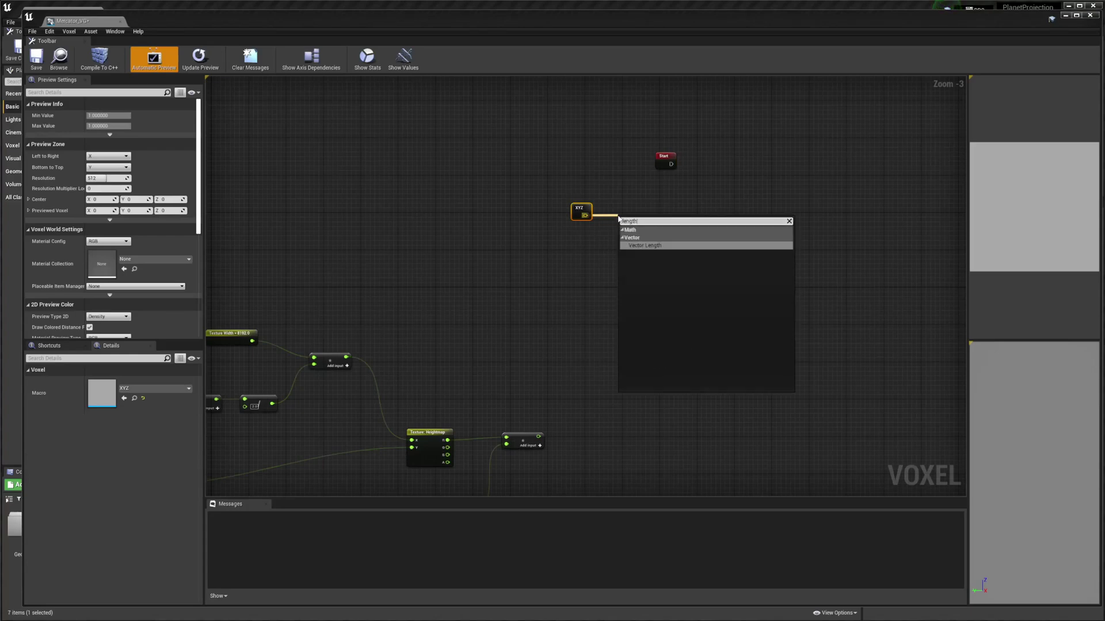
text(gth)
key(Return)
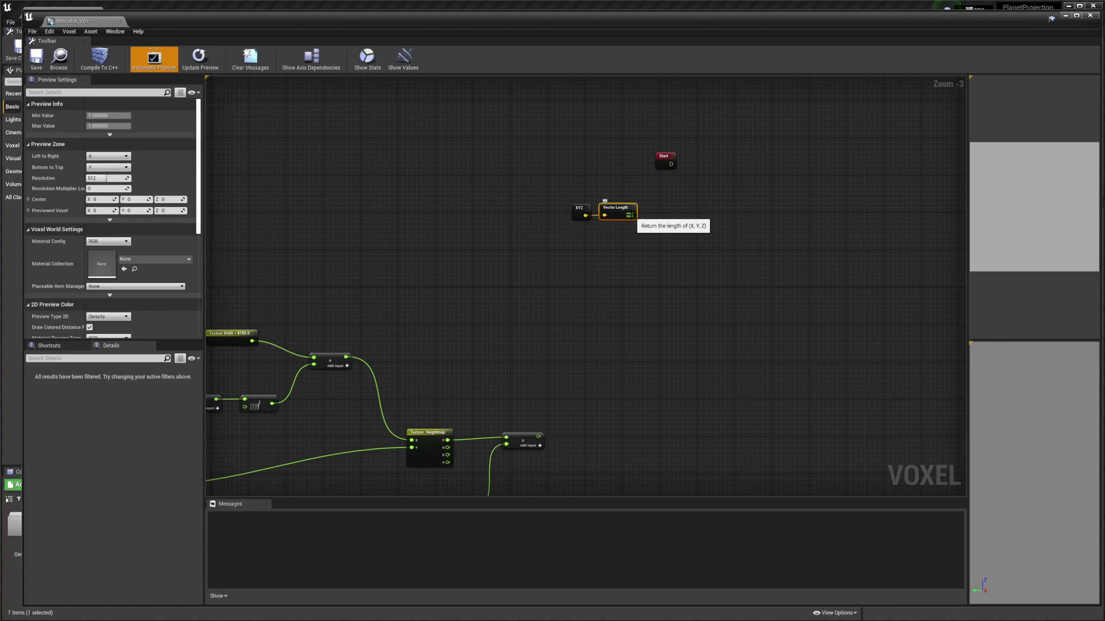
Add a float subtraction node fed by the Vector Length result.
drag(630, 216, 662, 242)
text(-)
key(Up)
key(Up)
key(Up)
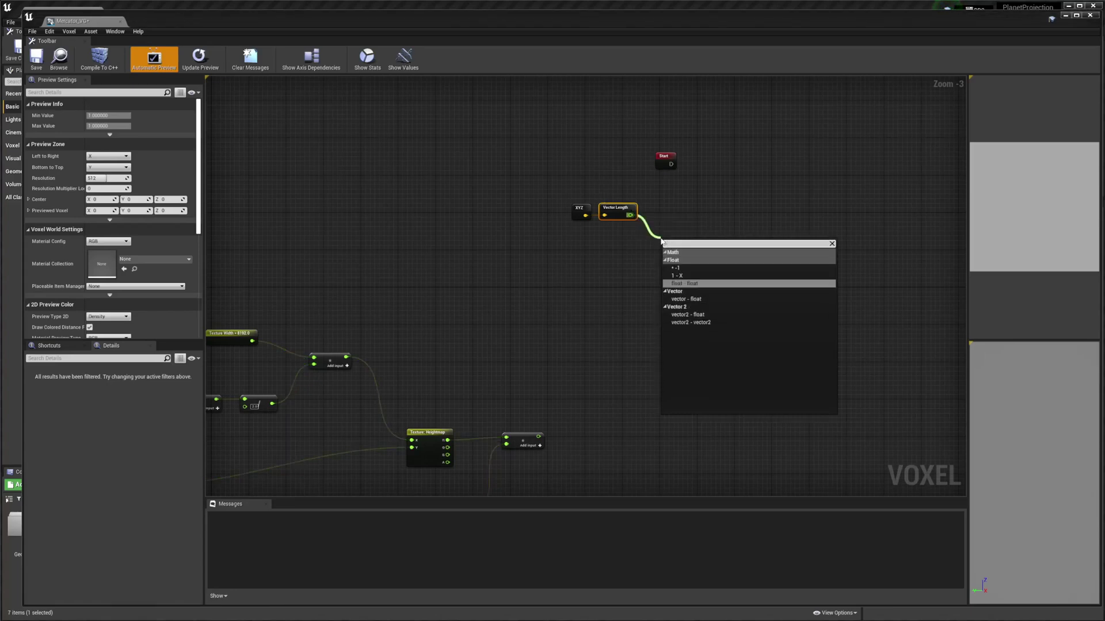
key(Return)
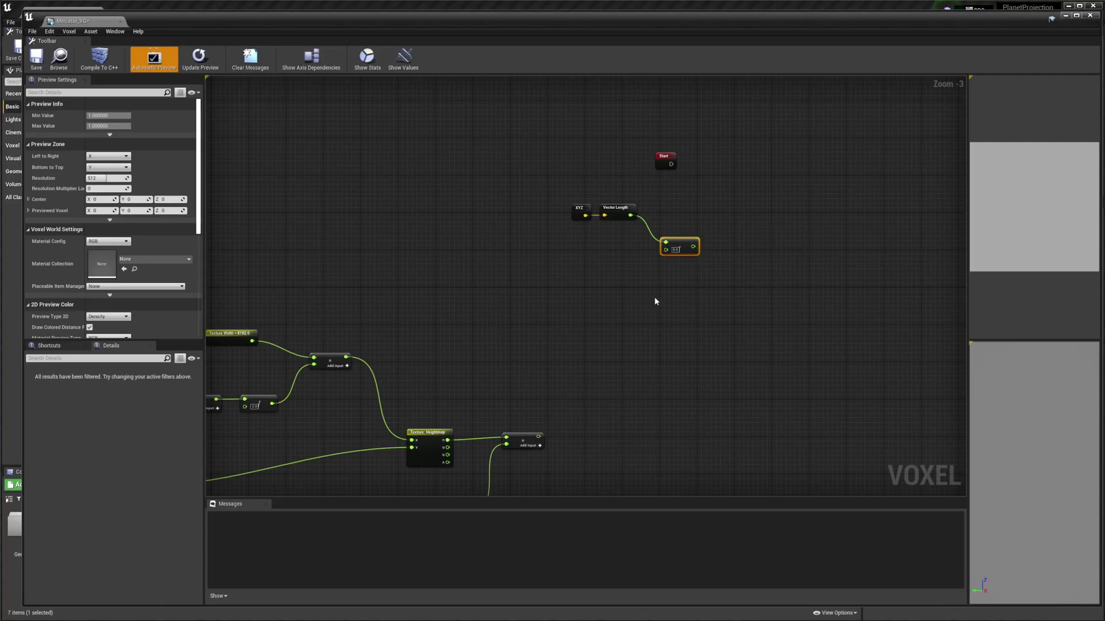
Create a float parameter named Radius connected to the subtraction's second input, below the XYZ node.
drag(665, 249, 578, 268)
text(+loat param)
key(Return)
text(Radius)
key(Return)
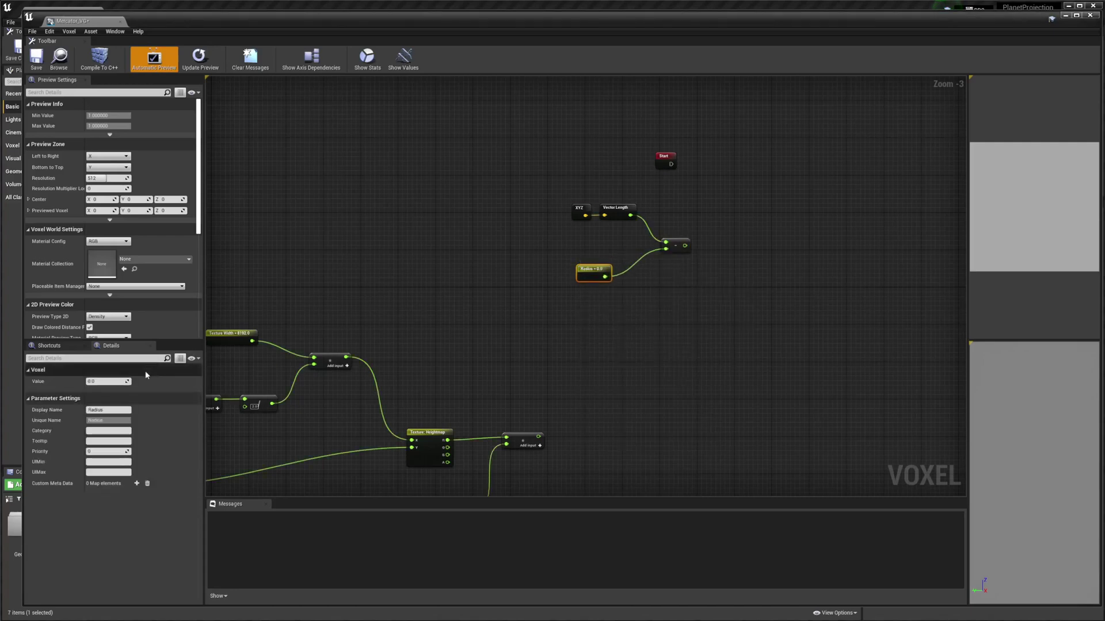
Set the Radius parameter's value to 10000.
click(108, 382)
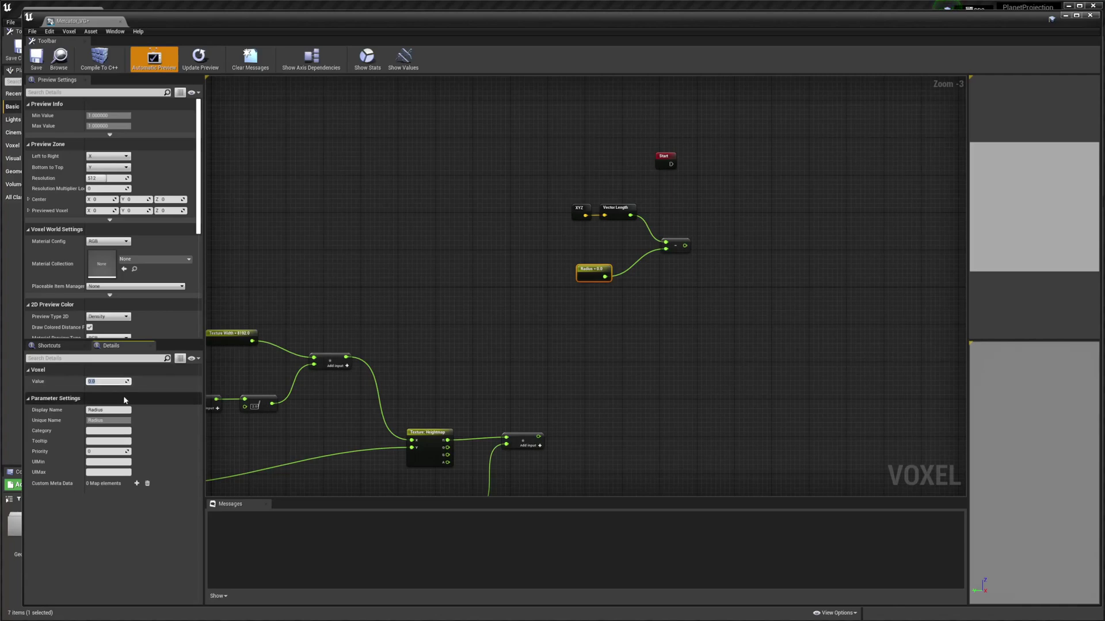
text(10000)
key(Return)
click(635, 299)
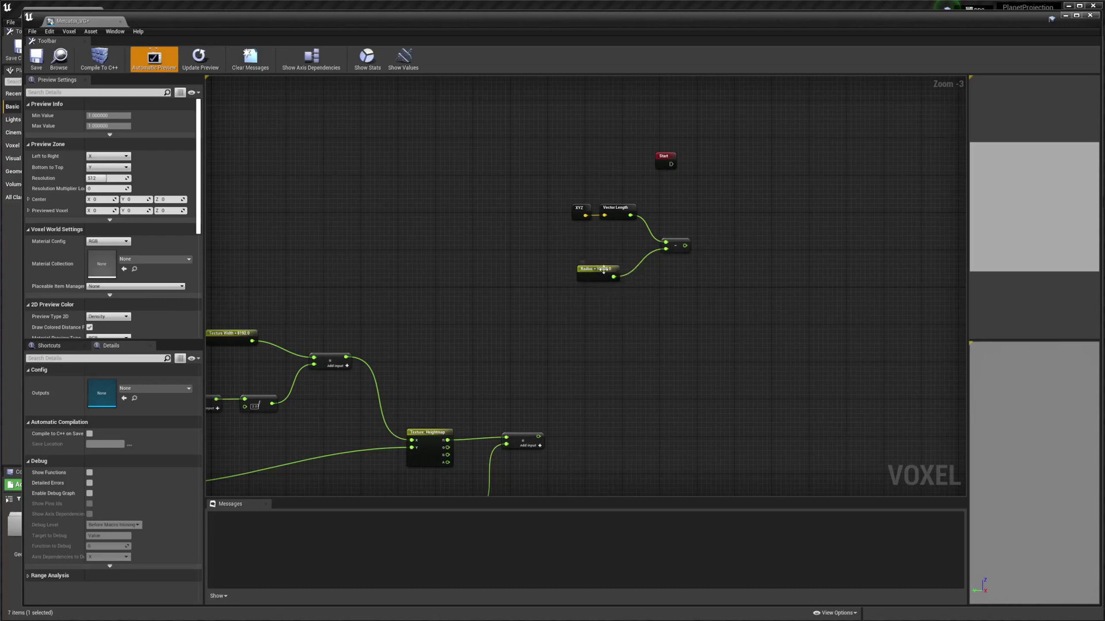
Add a second float subtraction node fed by the result of the Vector Length minus Radius subtraction.
right_drag(685, 287, 583, 283)
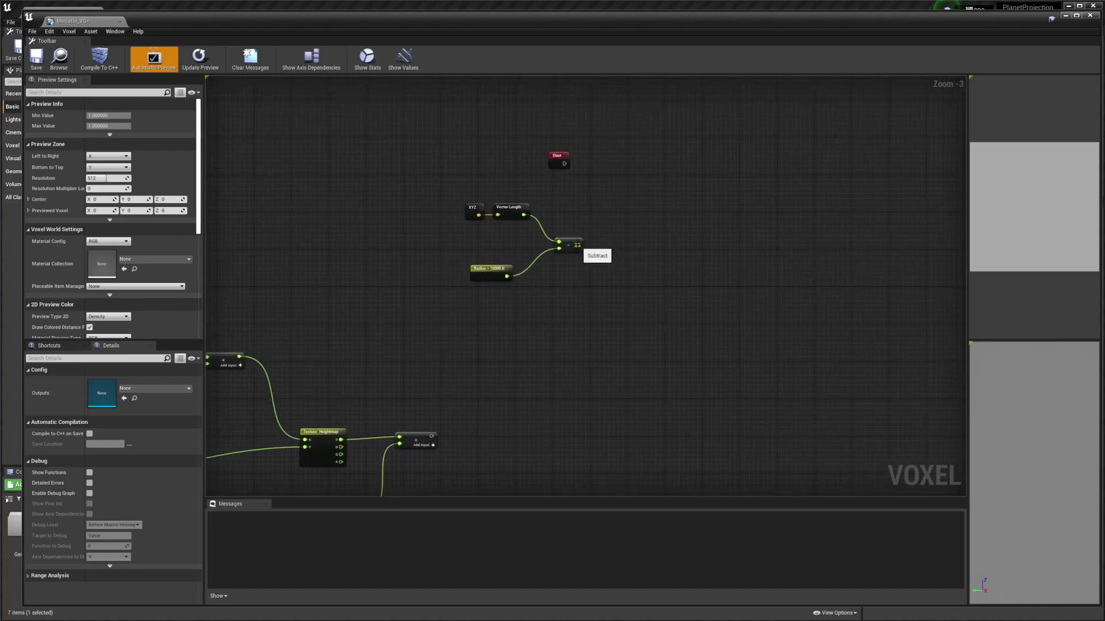
drag(578, 246, 633, 304)
key(Up)
key(Up)
key(Up)
key(Return)
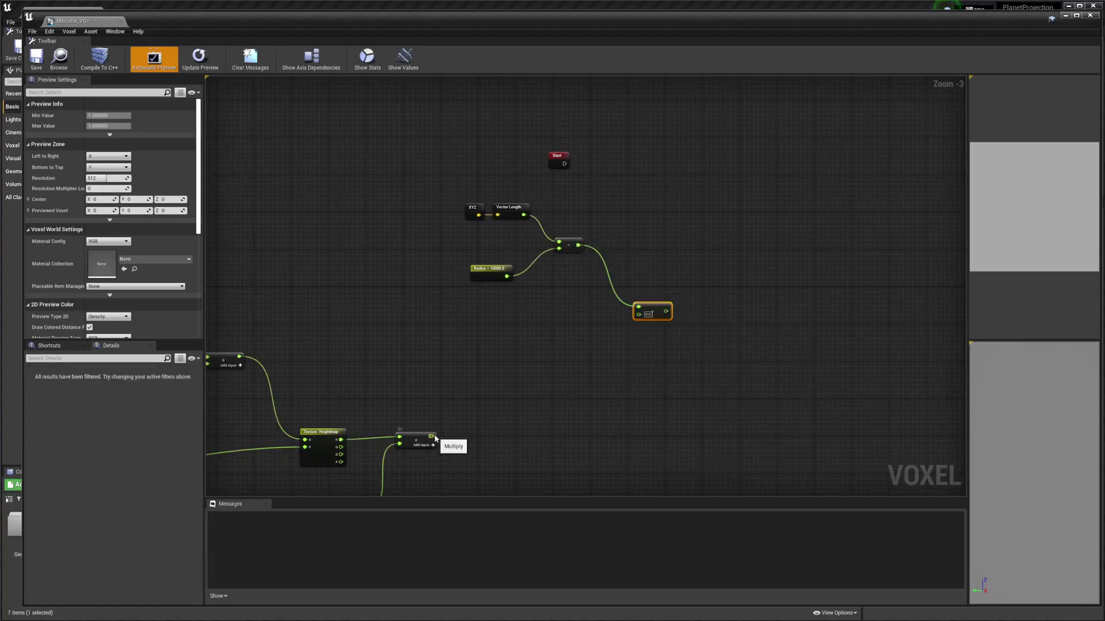
Connect the Heightmap multiplication's result to the second input of the new subtraction.
drag(432, 436, 650, 315)
click(489, 448)
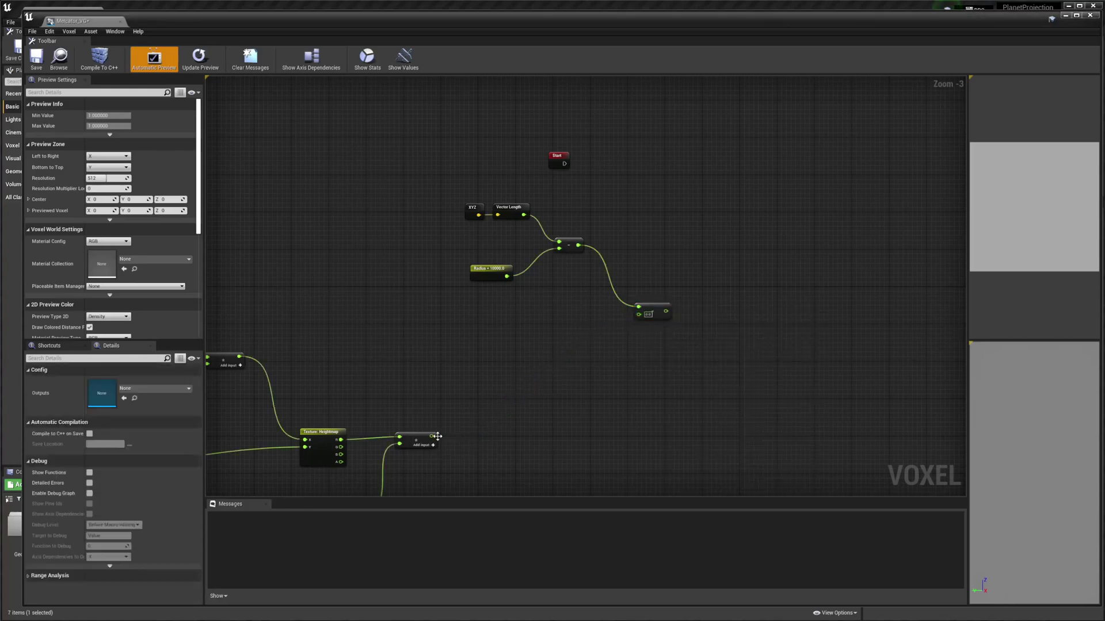
drag(431, 435, 644, 315)
Add a Set Value node after the Start node and move it further along to leave space between them.
right_drag(712, 207, 419, 340)
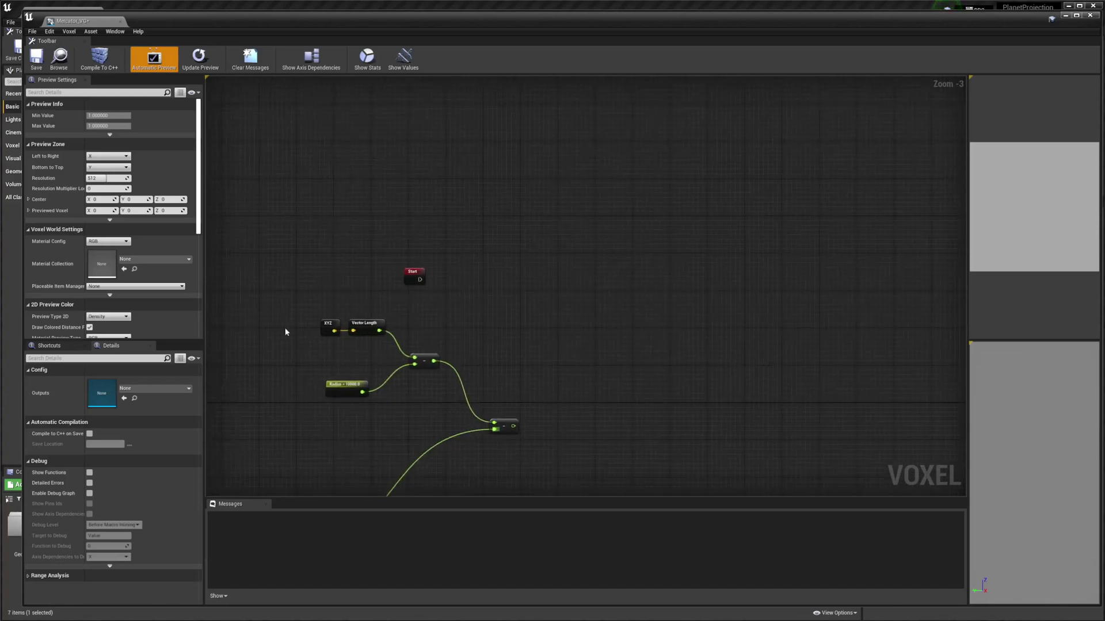
drag(419, 279, 491, 278)
text(set value)
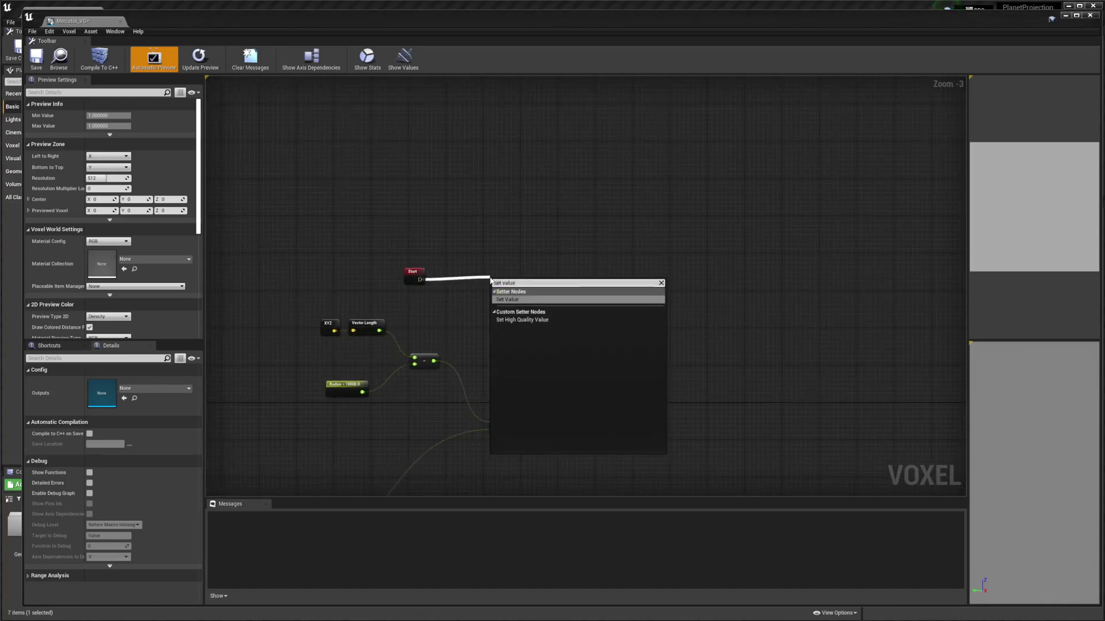
key(Return)
drag(495, 282, 558, 272)
Feed the final subtraction into the Set Value node and chain a Set Color node after it.
drag(513, 425, 659, 272)
text(set col)
key(Return)
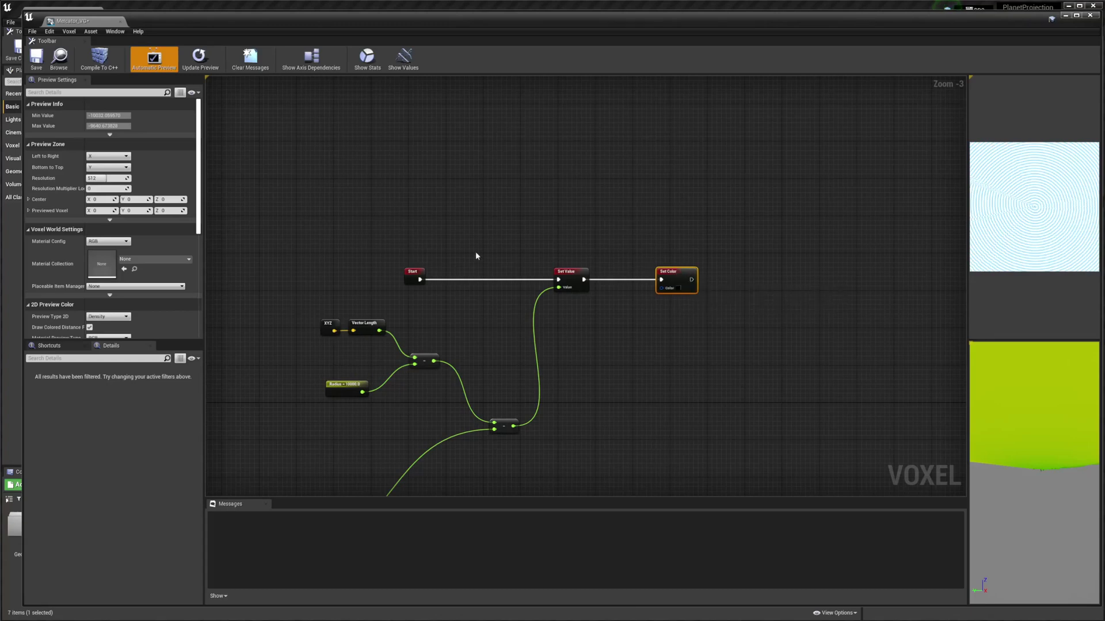
scroll(613, 364, down, 5)
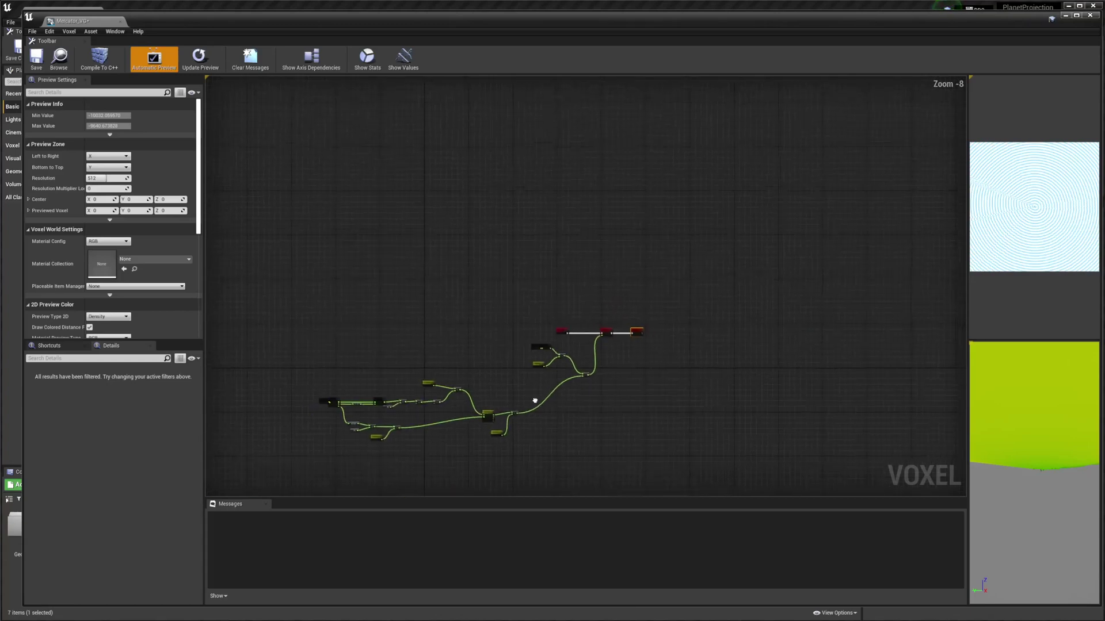
right_drag(538, 390, 471, 397)
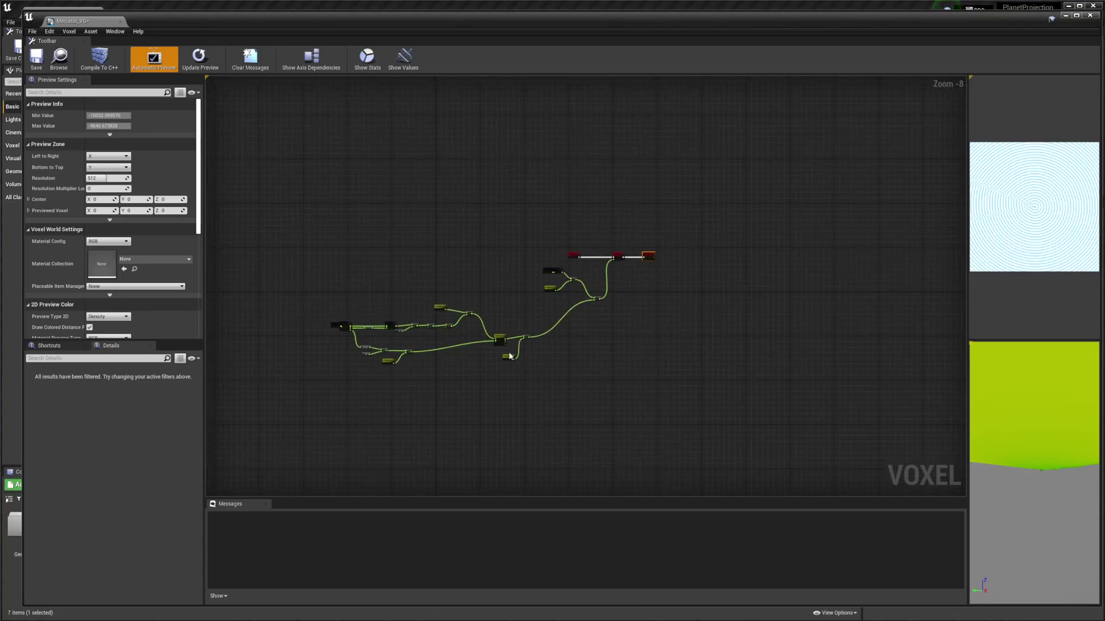
scroll(508, 375, up, 5)
right_drag(527, 314, 726, 364)
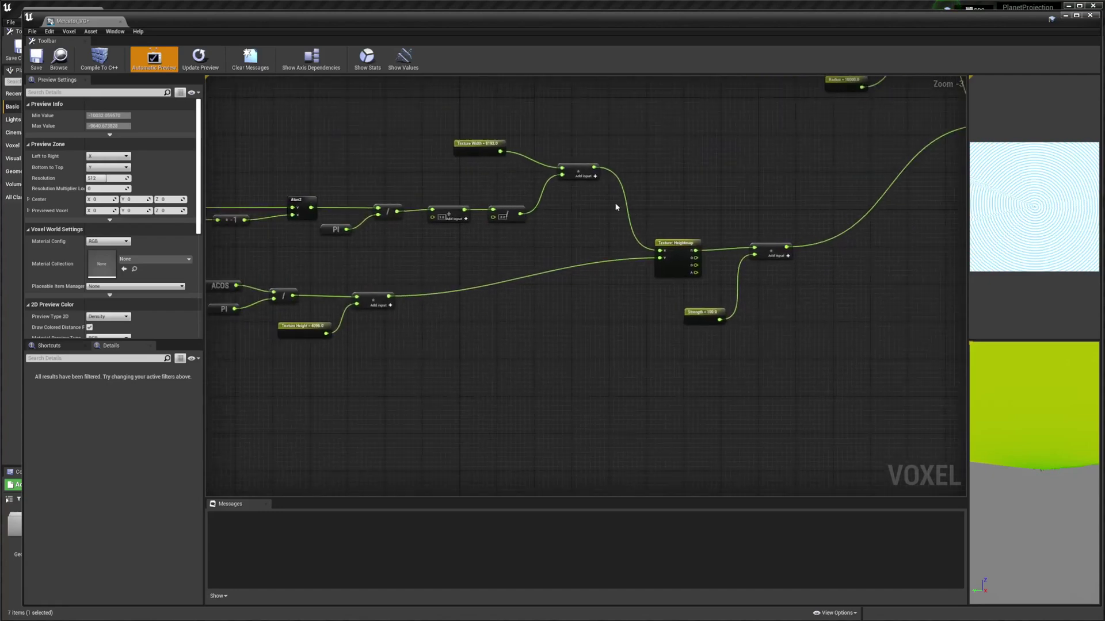
drag(596, 167, 666, 371)
text(+)
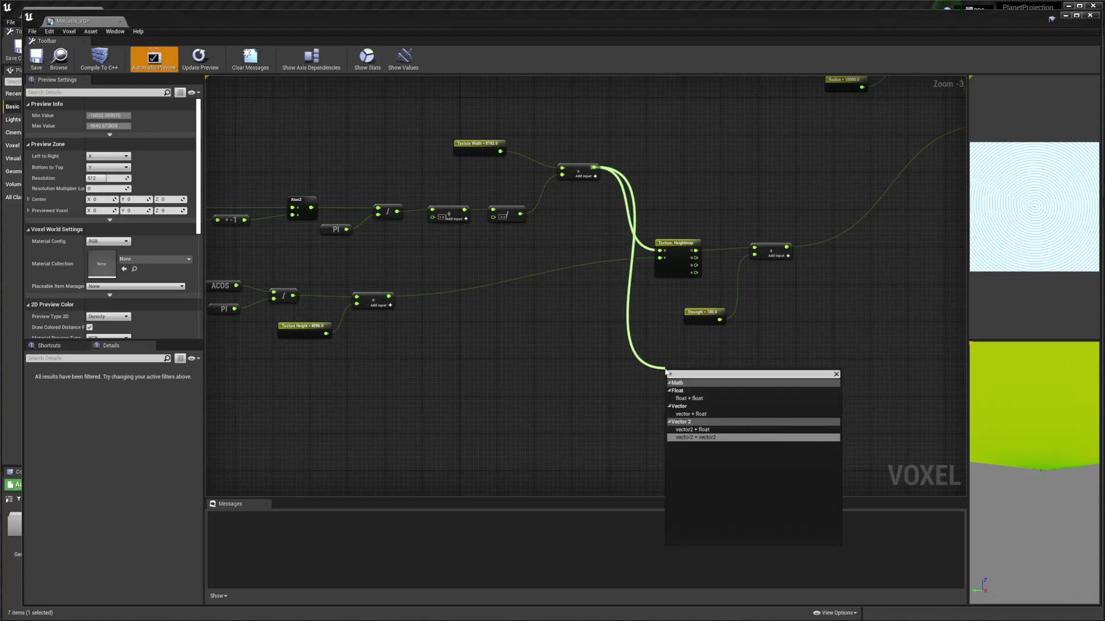
key(Up)
key(Up)
key(Up)
key(Return)
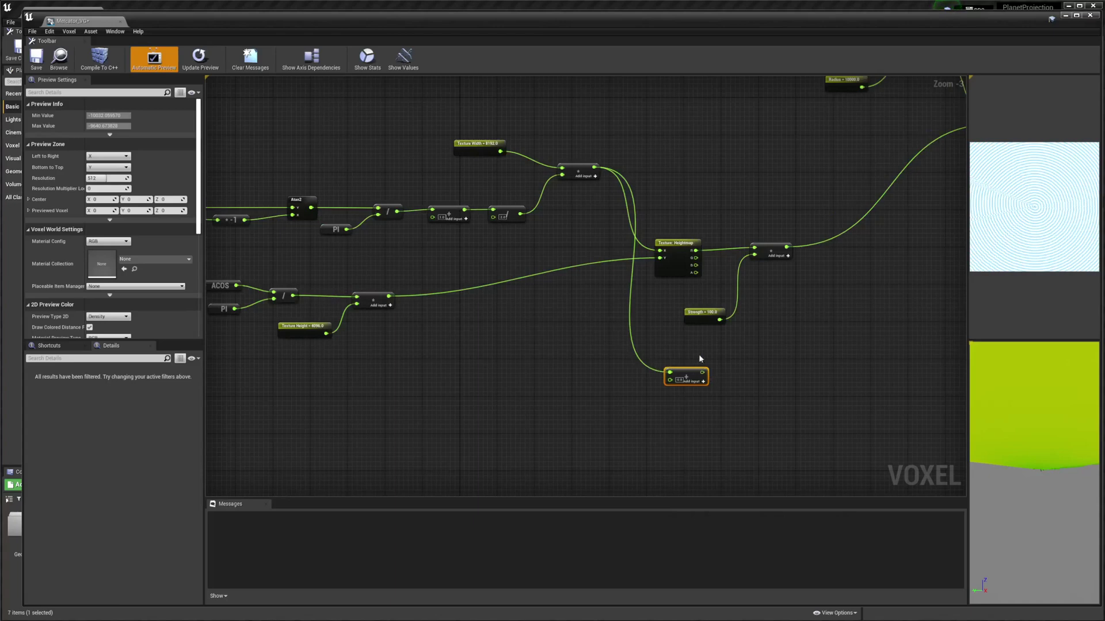
key(Delete)
Duplicate the Heightmap texture node below the Strength parameter and name the copy Color.
click(670, 256)
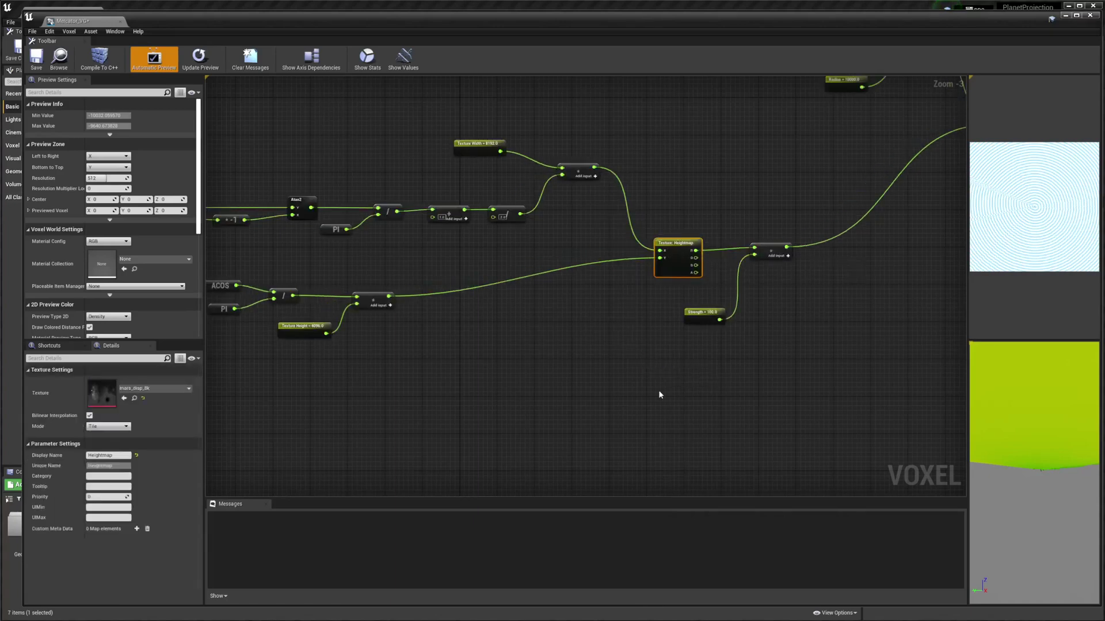
key(ctrl+v)
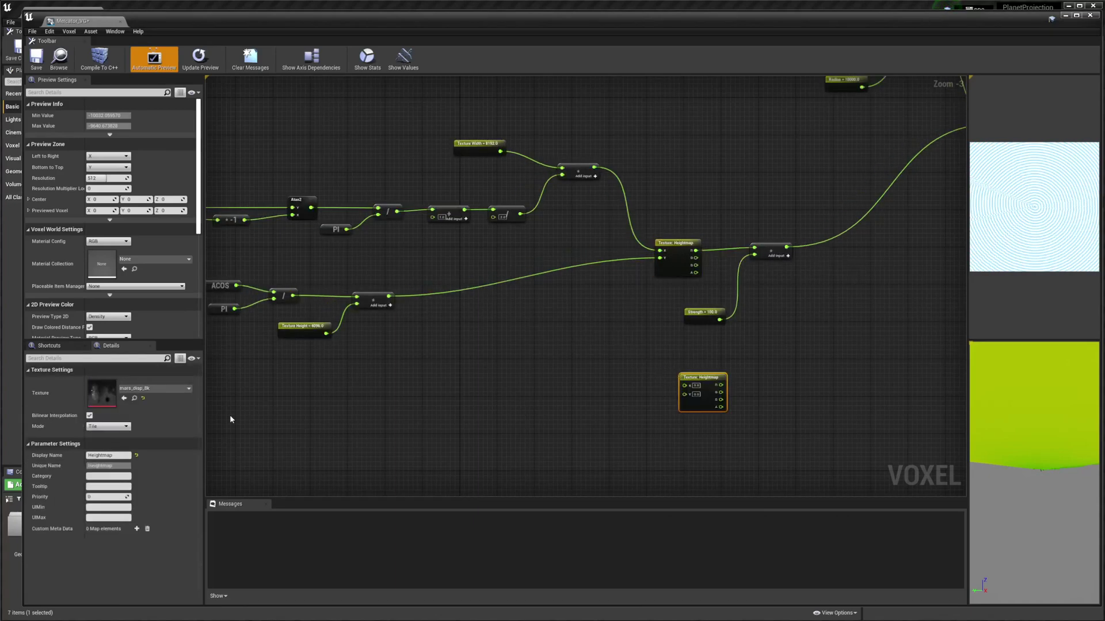
click(123, 456)
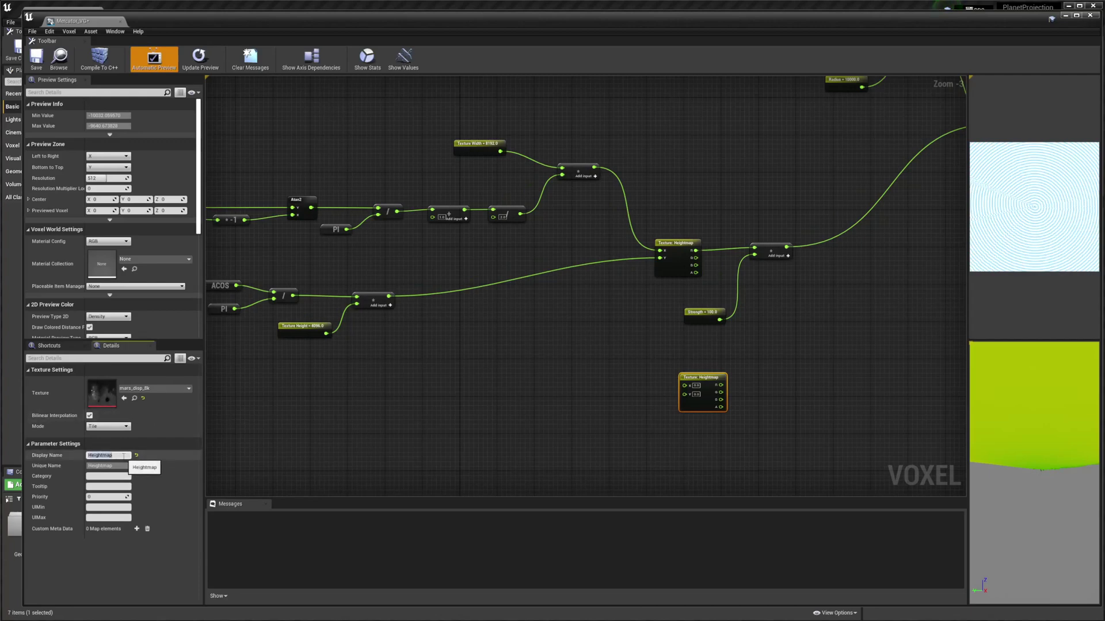
text(Color)
key(Return)
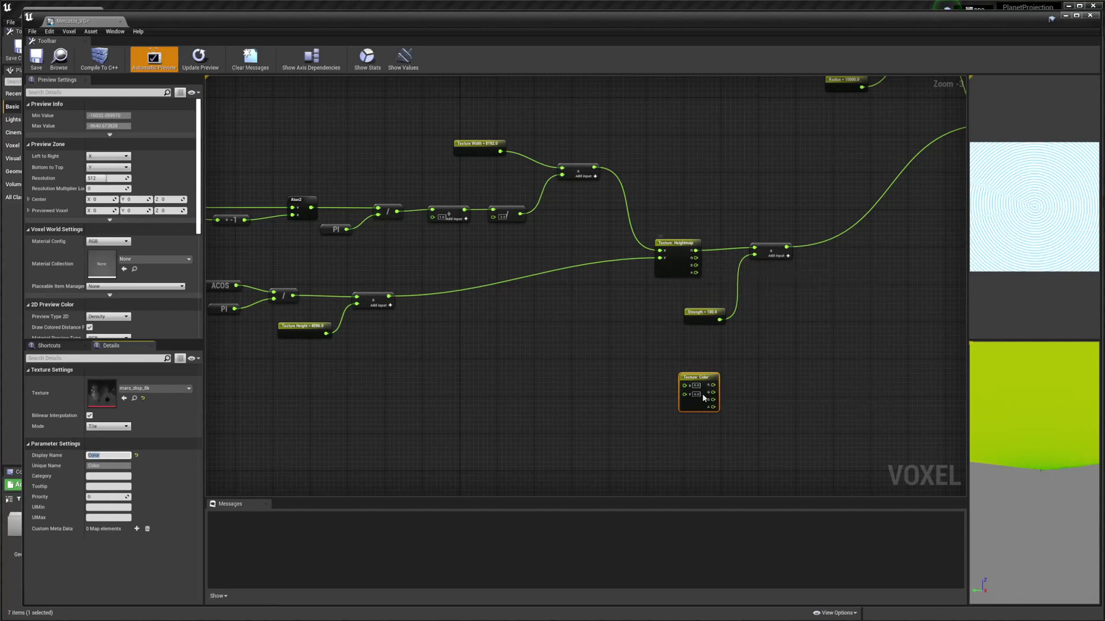
Feed the texture width and height multiplications into the Color texture's X and Y inputs and assign mars_color_8k to it.
drag(595, 168, 684, 385)
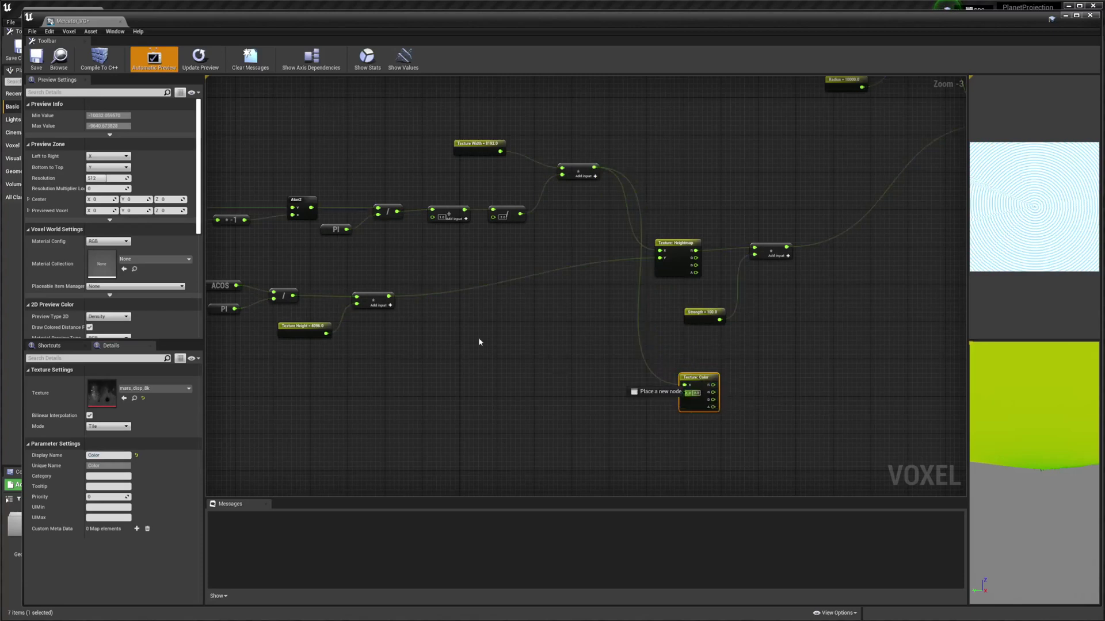
click(335, 304)
drag(390, 297, 689, 405)
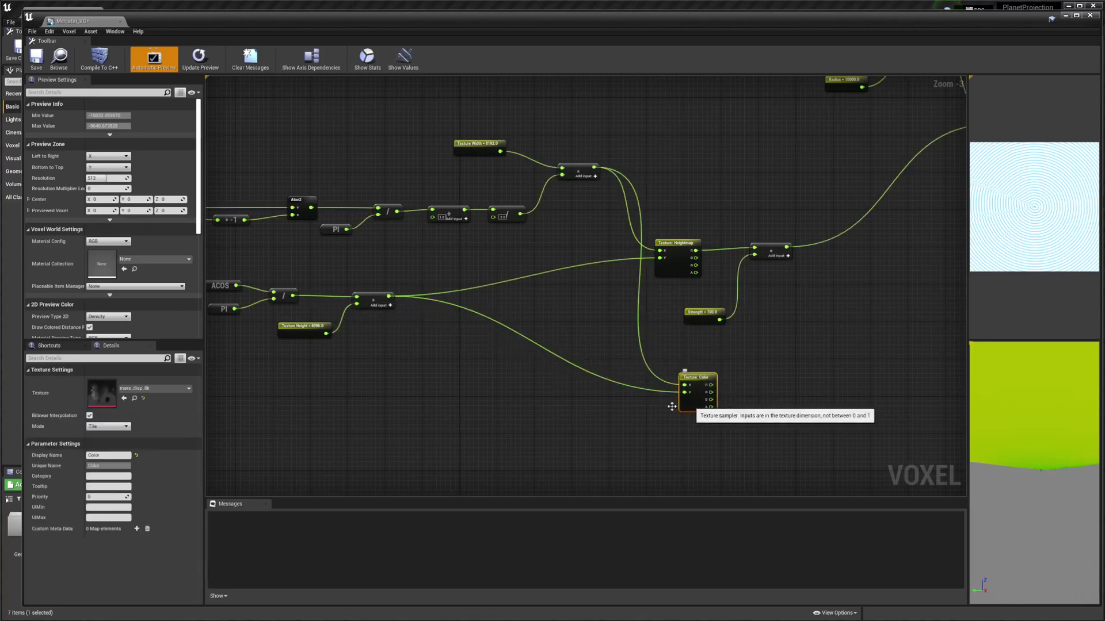
click(154, 388)
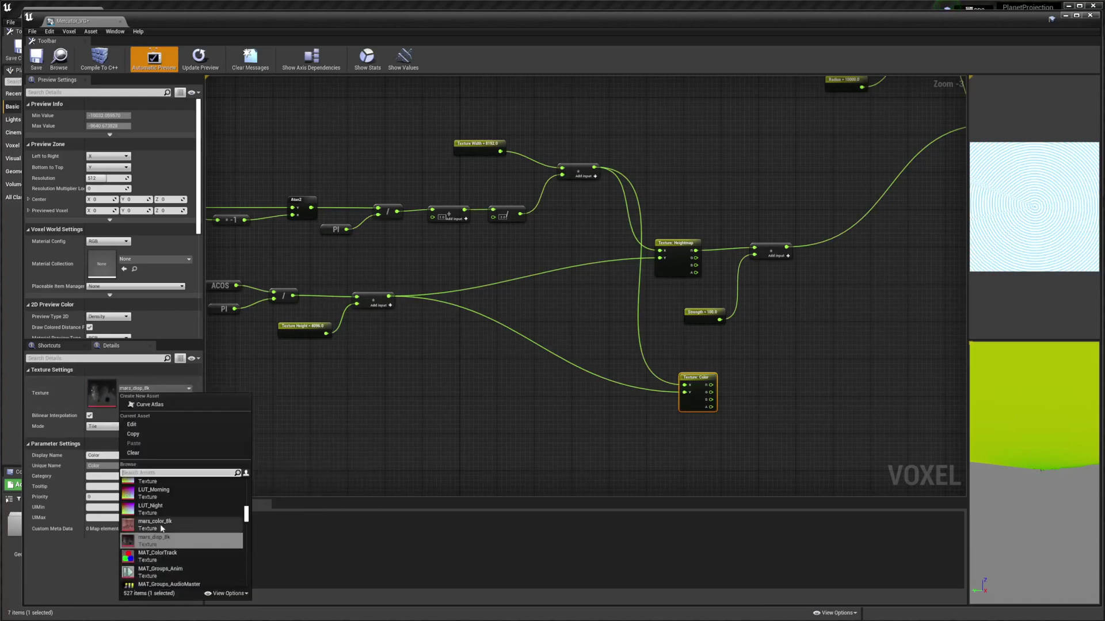
click(160, 529)
Add a Make Color node fed by the Color texture's red output.
right_drag(710, 353, 553, 350)
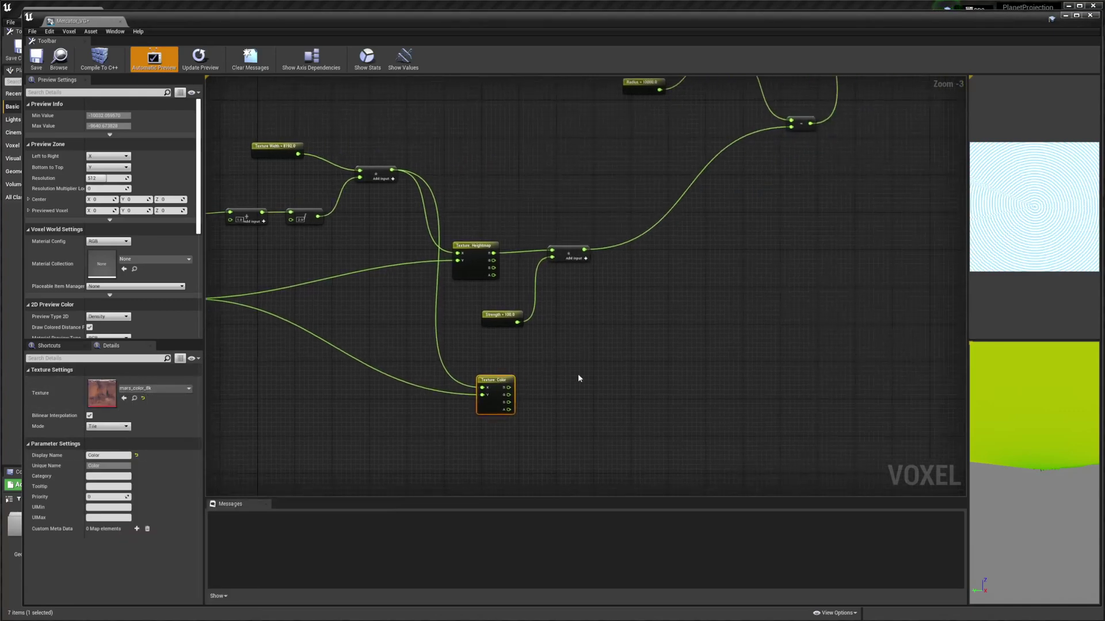
drag(509, 387, 562, 385)
text(make)
key(Up)
key(Return)
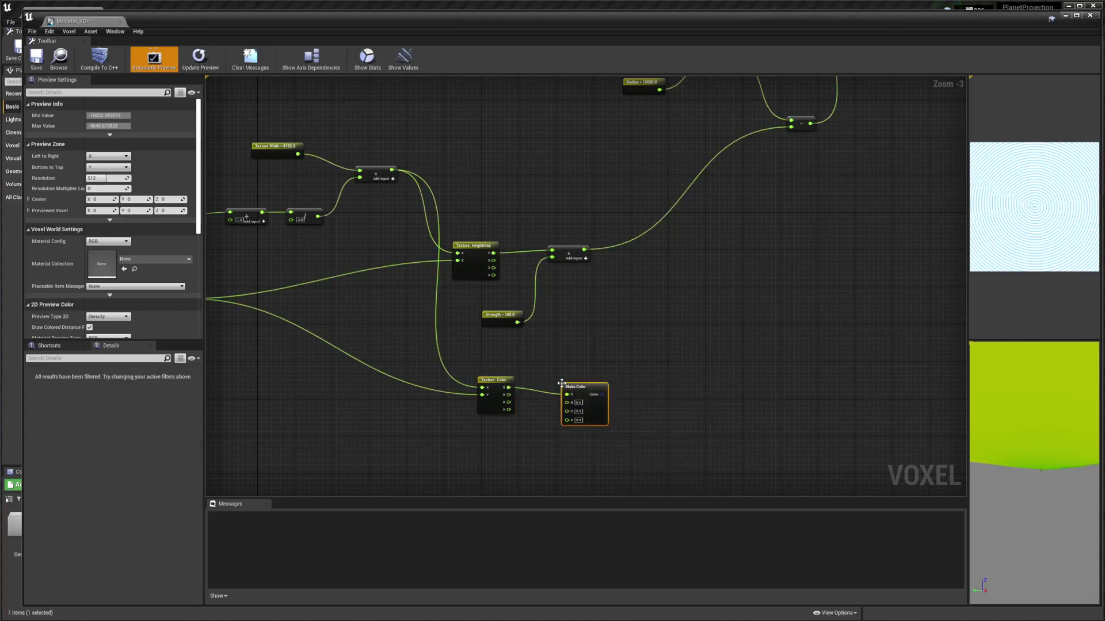
Connect the Color texture's green and blue outputs to Make Color, and feed the resulting color into Set Color.
drag(506, 395, 509, 398)
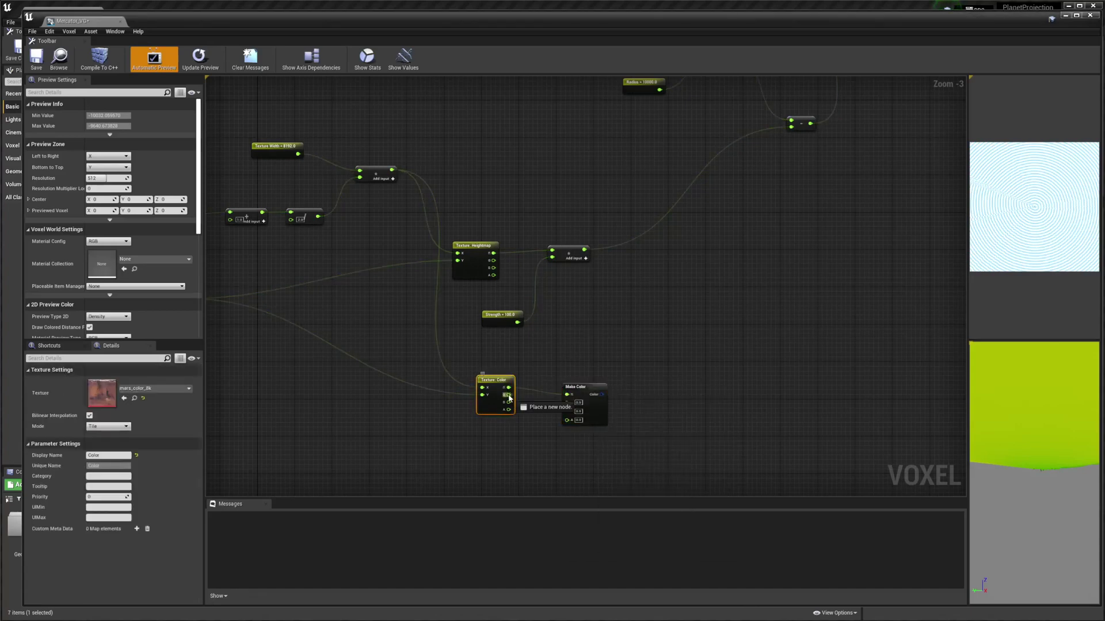
mouse_move(577, 409)
mouse_down()
mouse_move(512, 404)
mouse_move(567, 409)
mouse_up()
drag(595, 395, 574, 383)
click(584, 378)
right_drag(638, 348, 465, 394)
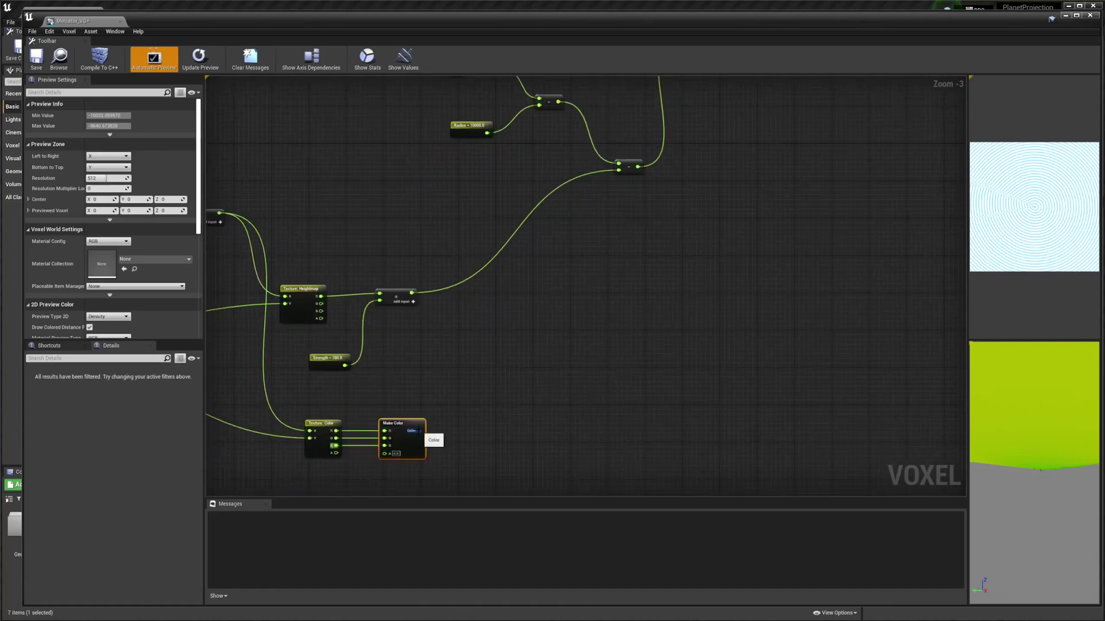
drag(421, 430, 801, 199)
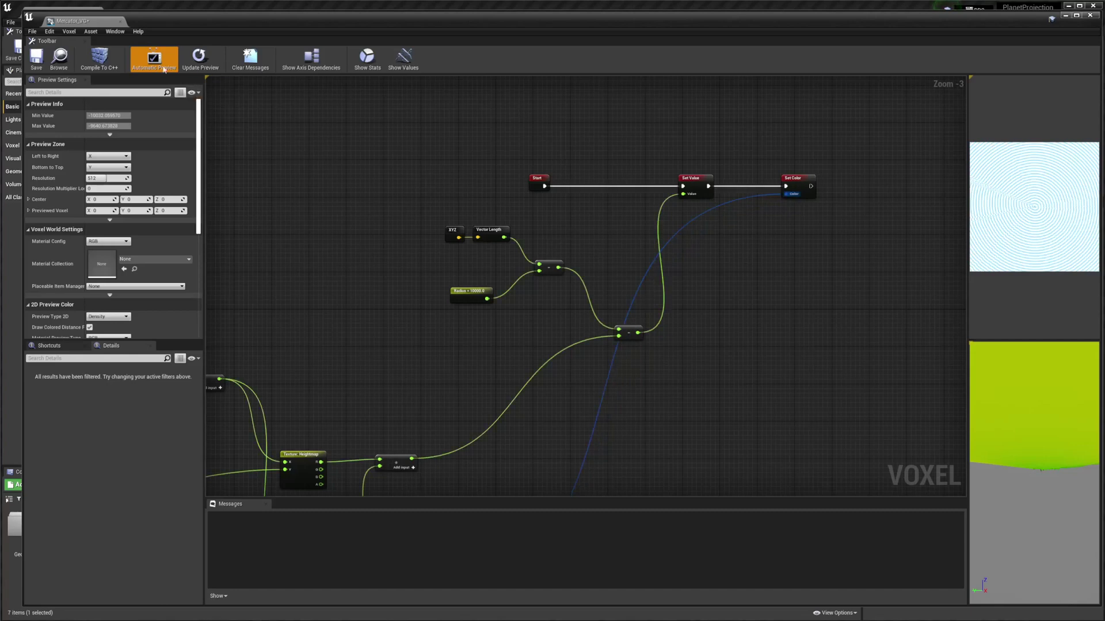
Turn on value display in the graph and return from the graph editor to the level editor.
click(403, 58)
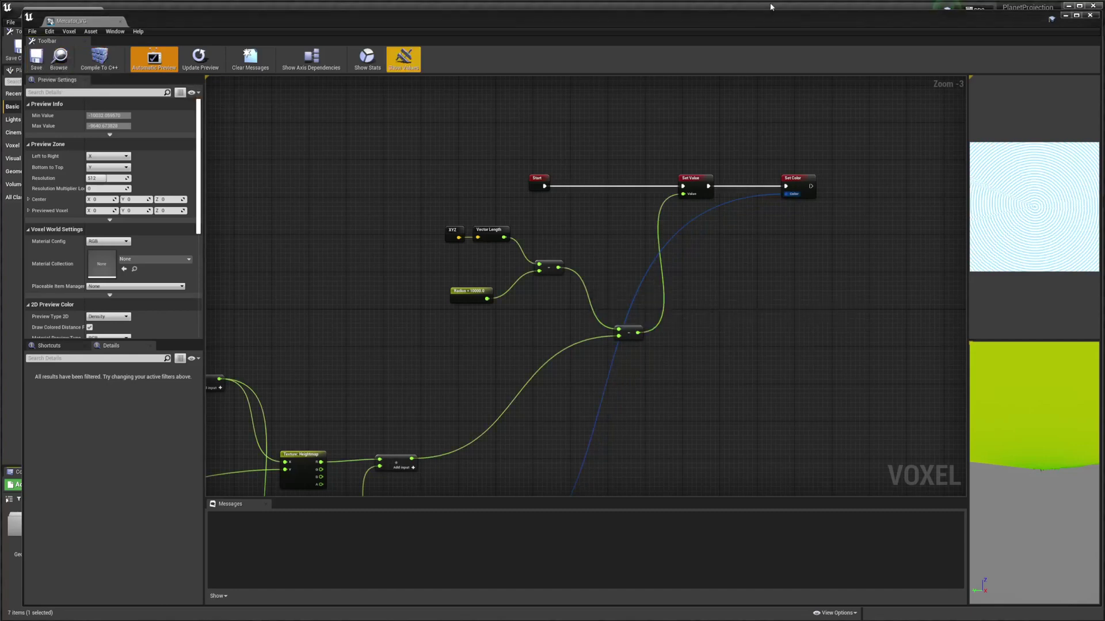
click(1075, 16)
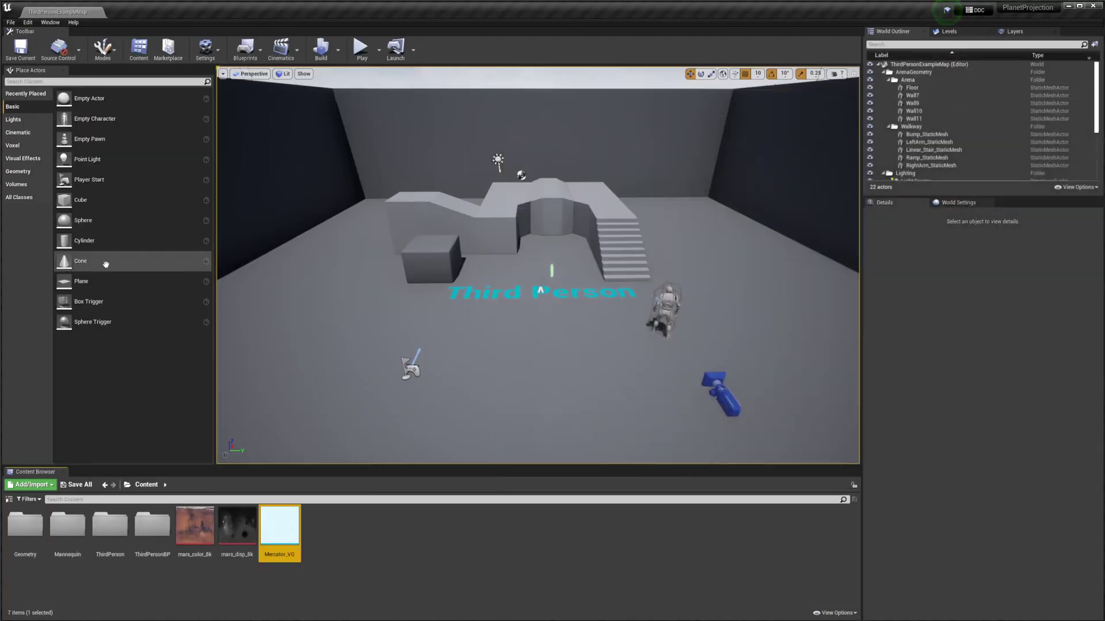
Place a Voxel World actor near the middle of the level and set its generator to the Mercator_VG graph object.
click(29, 146)
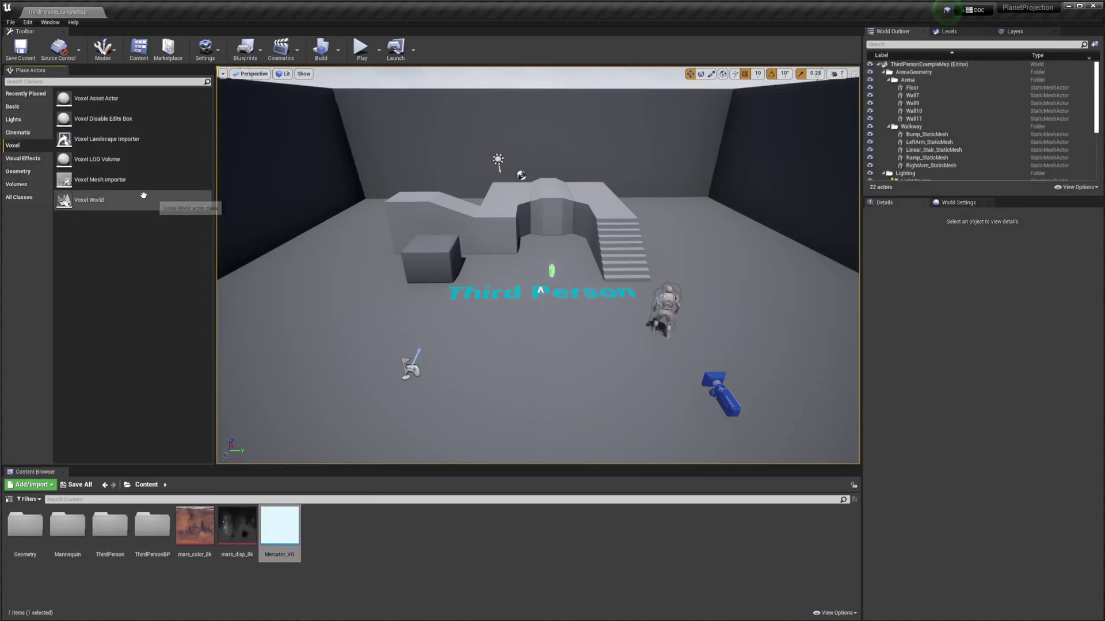
drag(90, 200, 546, 304)
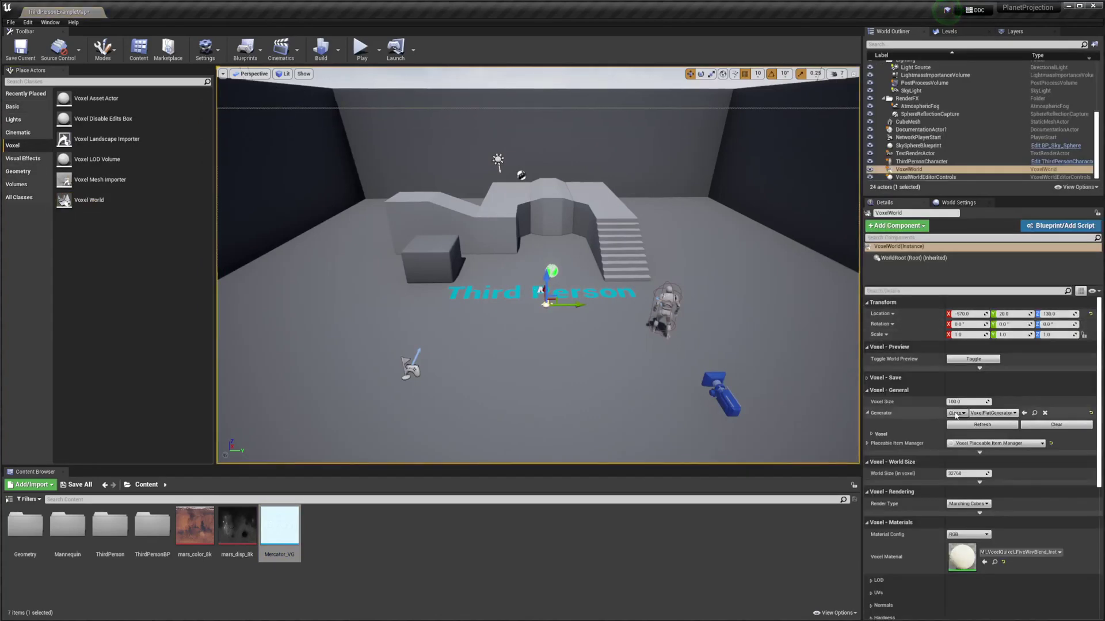
click(962, 427)
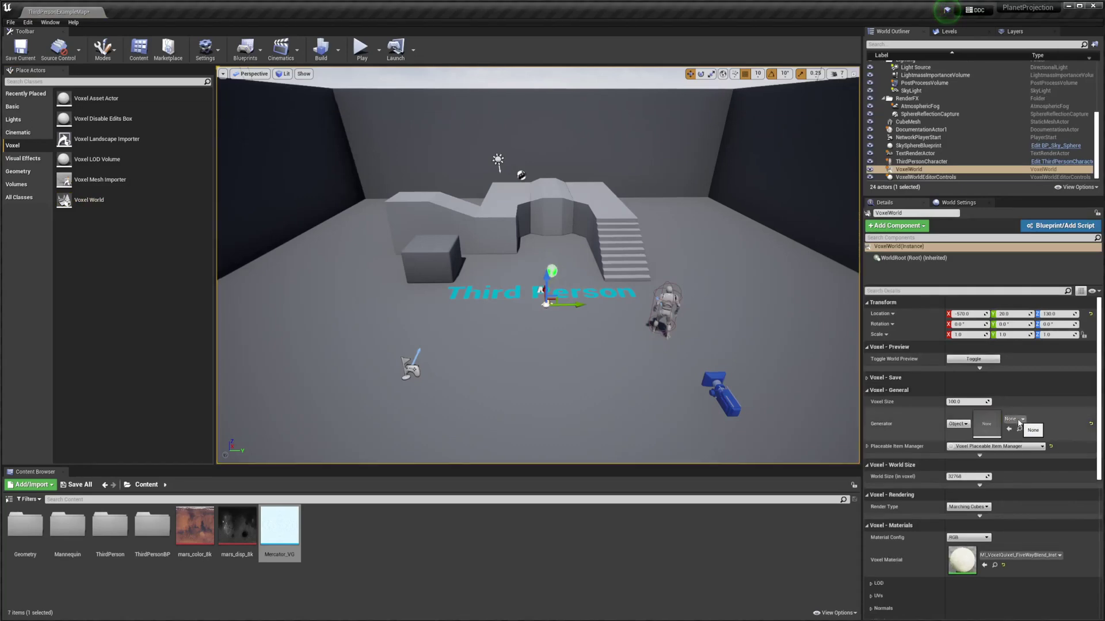
click(1018, 421)
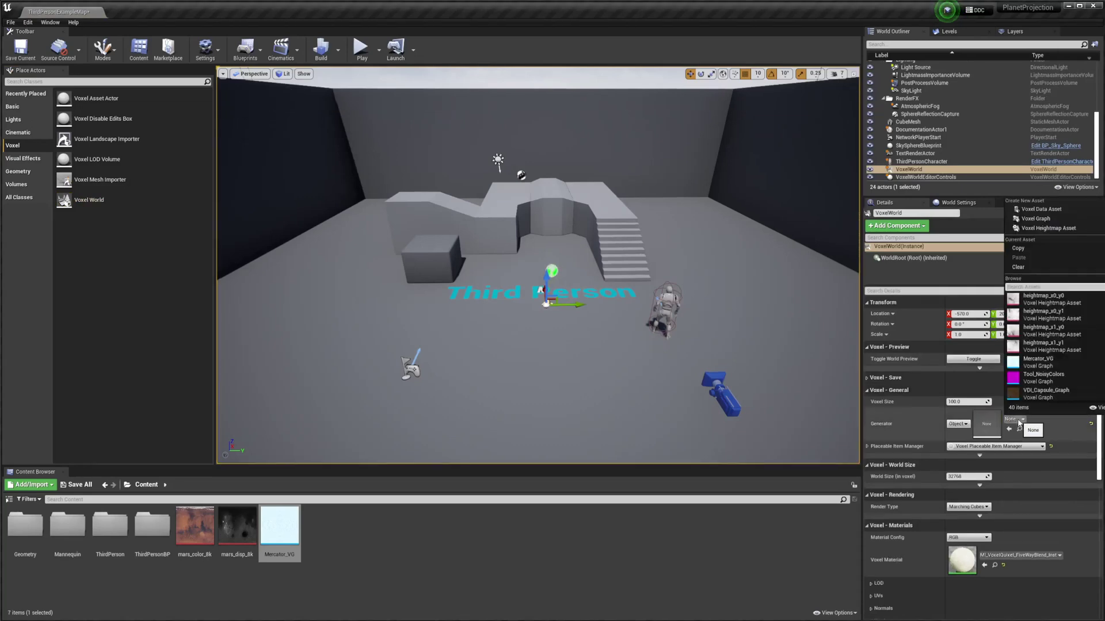
click(1040, 369)
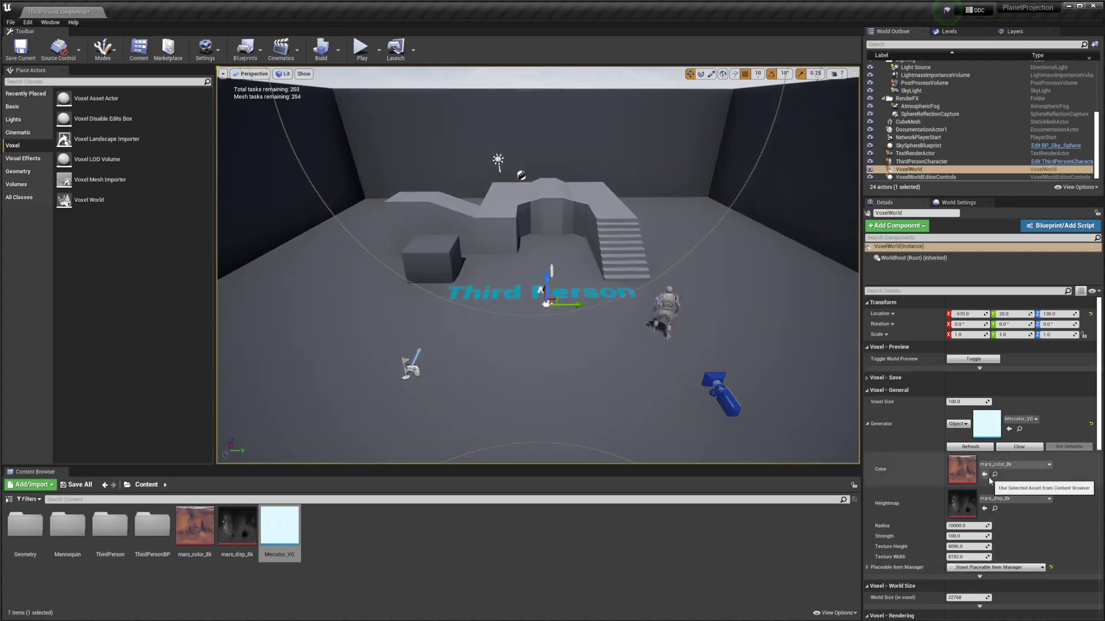
Fly the camera out of the arena and away from the voxel world to examine the generated planet's shape and surface.
key(s)
right_drag(685, 190, 635, 168)
key(s)
right_drag(538, 190, 502, 192)
key(a)
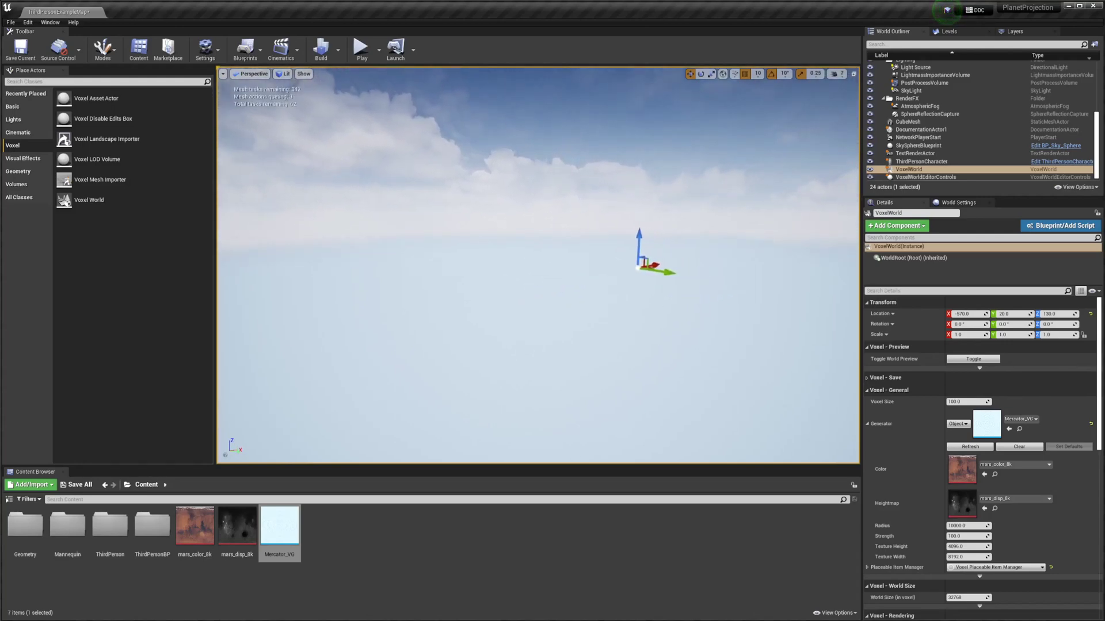
key(s)
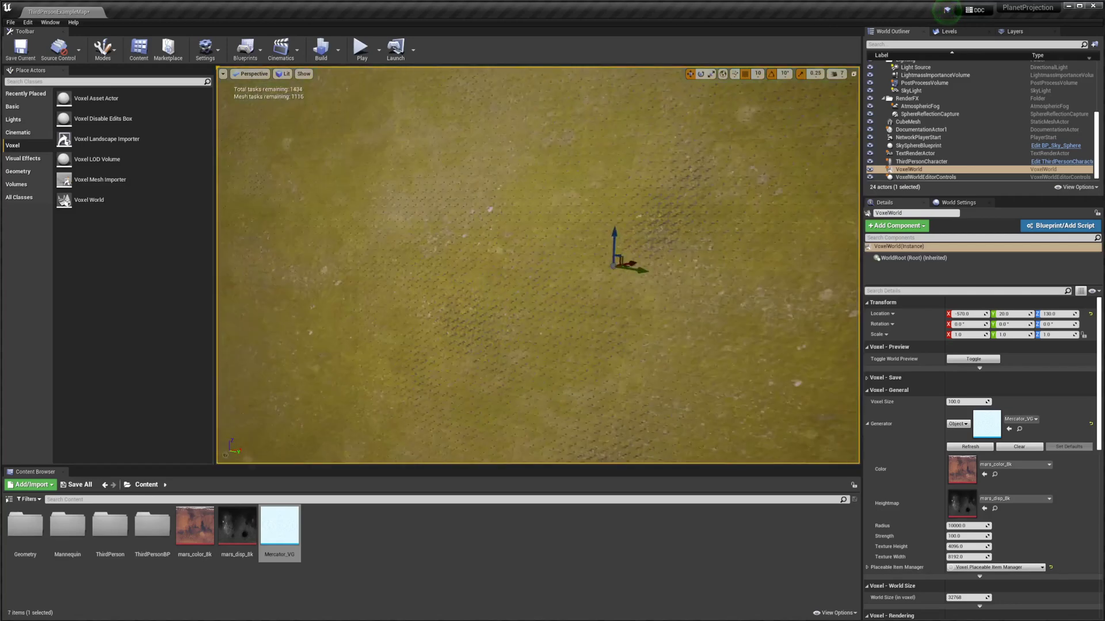
mouse_move(501, 191)
right_down()
mouse_move(477, 187)
mouse_move(497, 193)
right_up()
key(d)
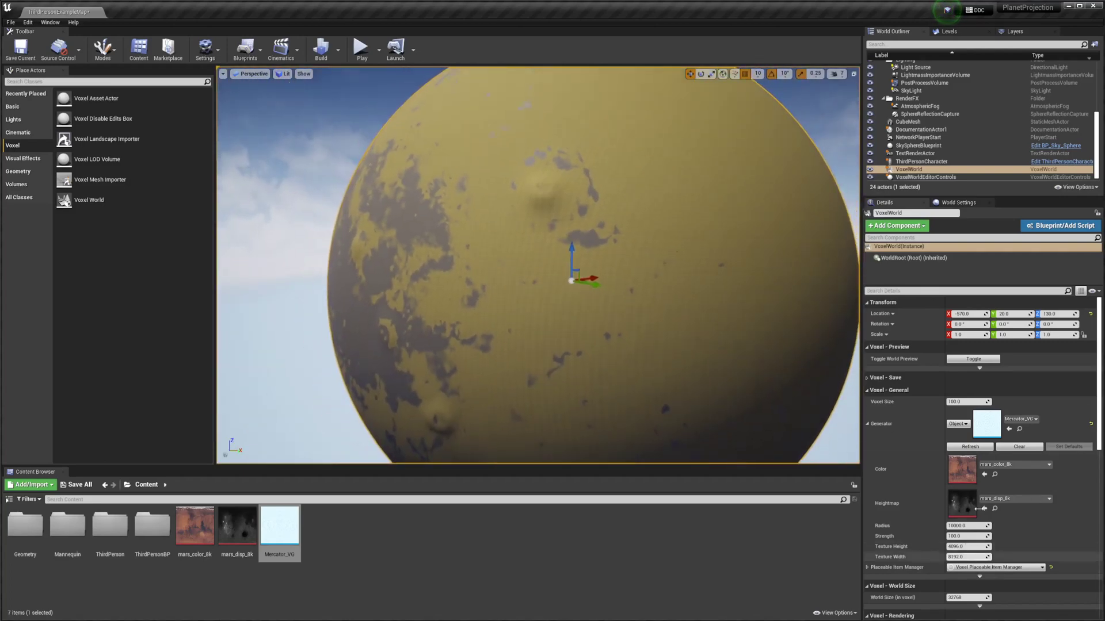
Set the Voxel World's Voxel Material to M_VoxelMaterial_Colors.
scroll(994, 557, down, 6)
click(1019, 468)
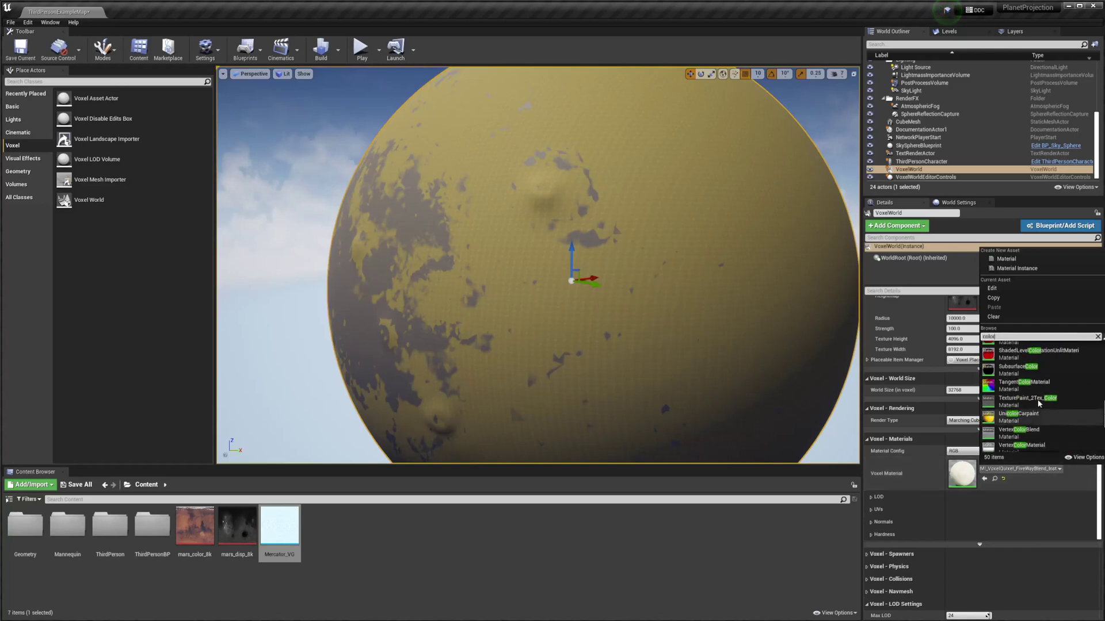
scroll(1039, 406, up, 5)
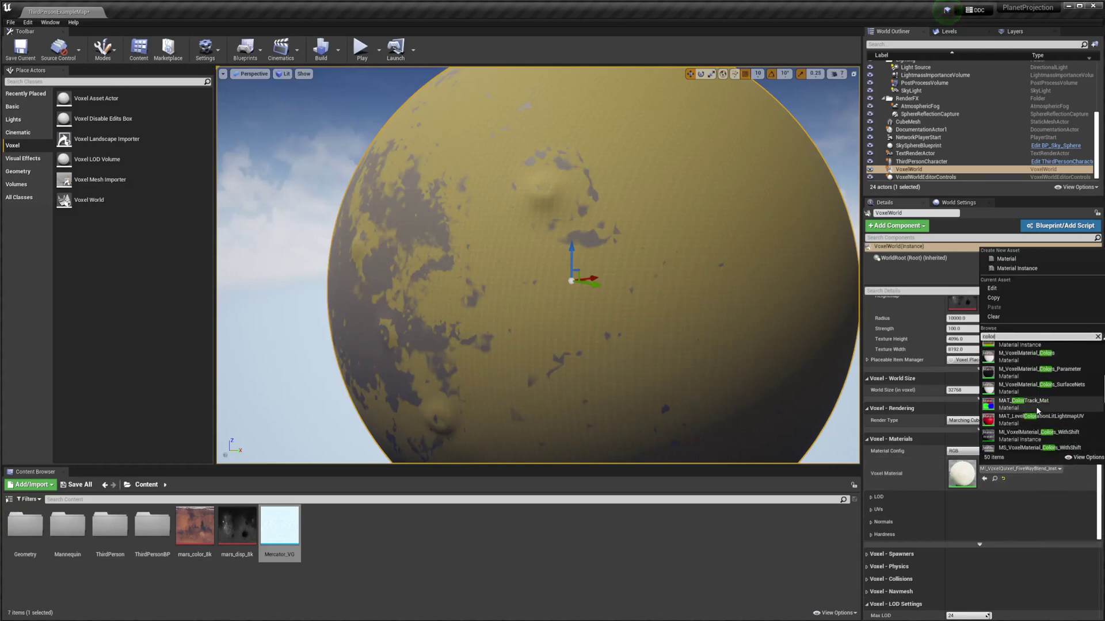
click(1030, 356)
Scale the SkySphereBlueprint actor to 10 on all three axes.
right_drag(645, 356, 719, 299)
right_drag(685, 348, 642, 321)
click(709, 177)
scroll(921, 345, up, 5)
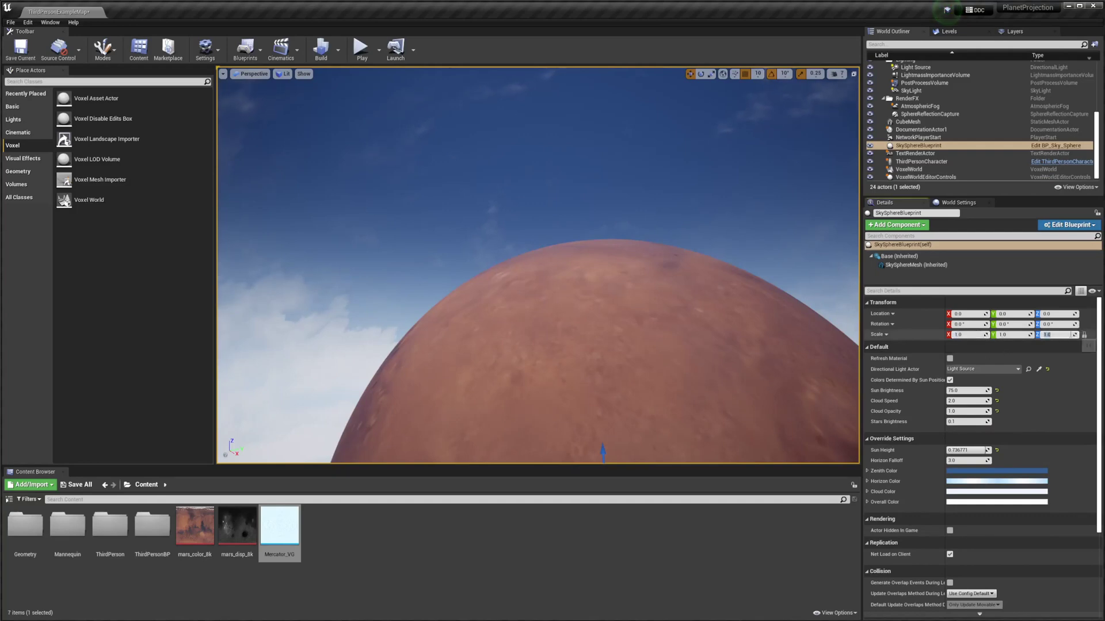
key(Return)
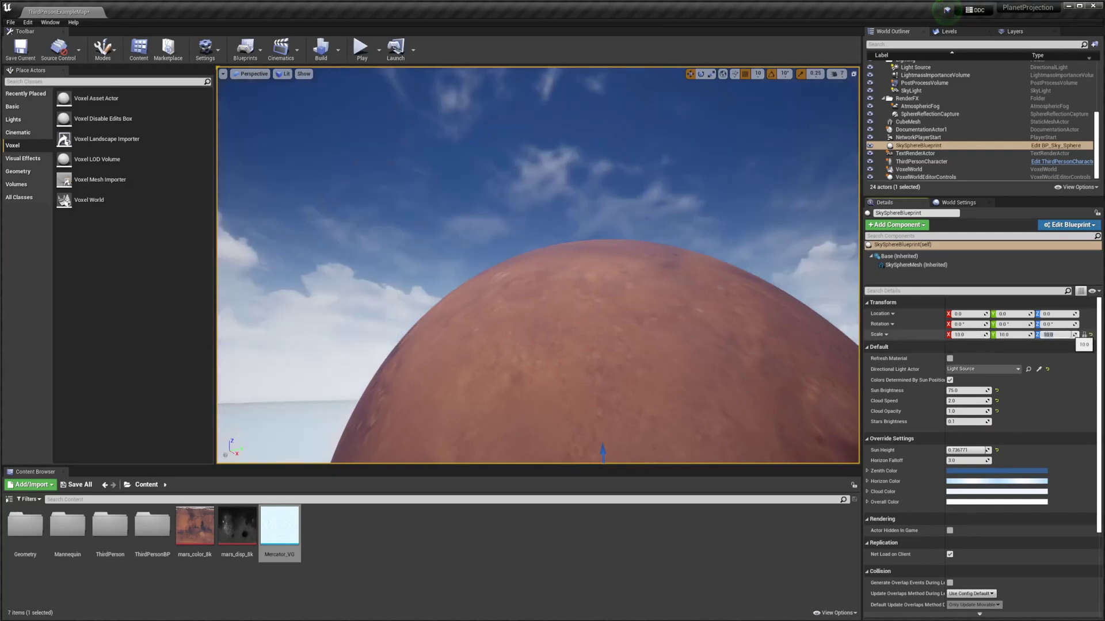
Reselect the Voxel World and set its Max LOD to 6 and Number Of Threads to 10.
right_drag(684, 231, 693, 258)
key(w)
key(s)
key(w)
click(715, 235)
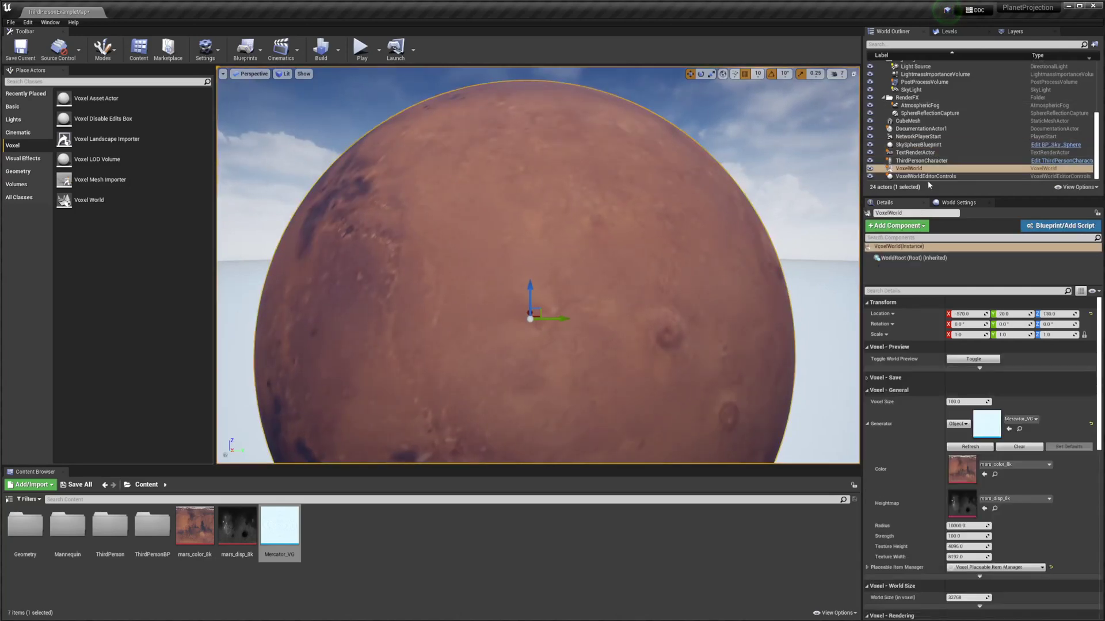
click(927, 169)
scroll(978, 326, down, 15)
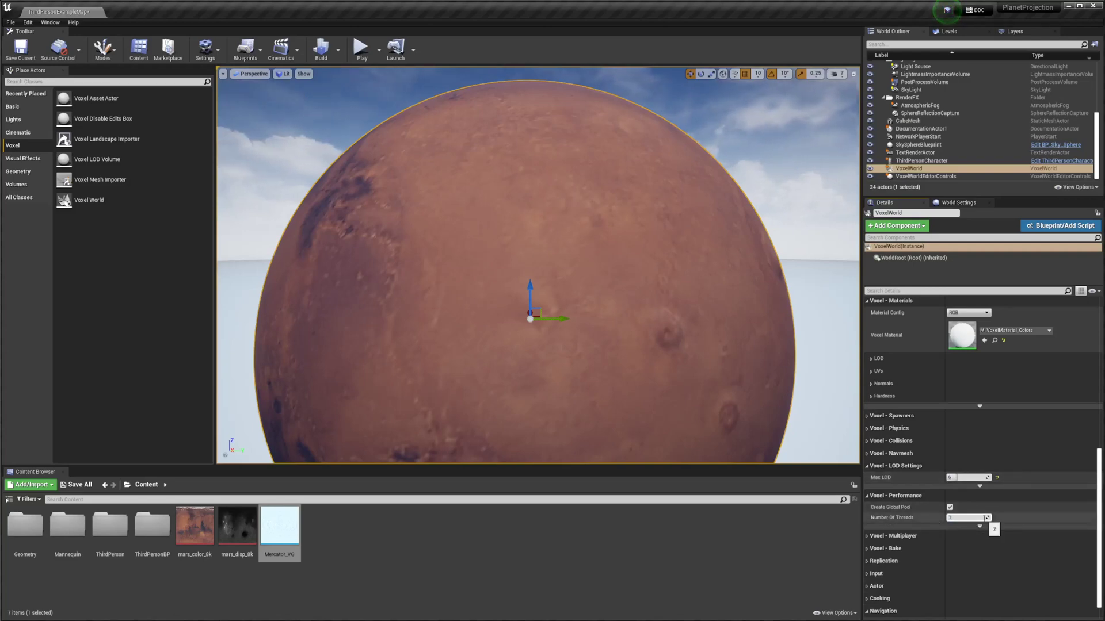
key(Return)
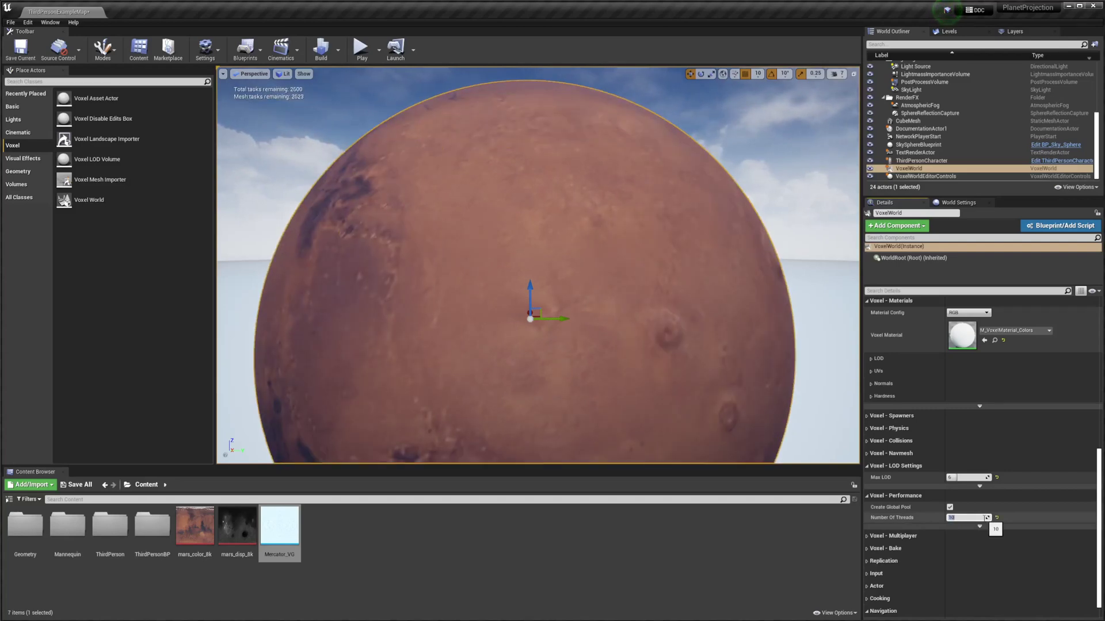
Check the CPU performance graph and logical processor information in Task Manager, and close it.
key(ctrl+shift+Escape)
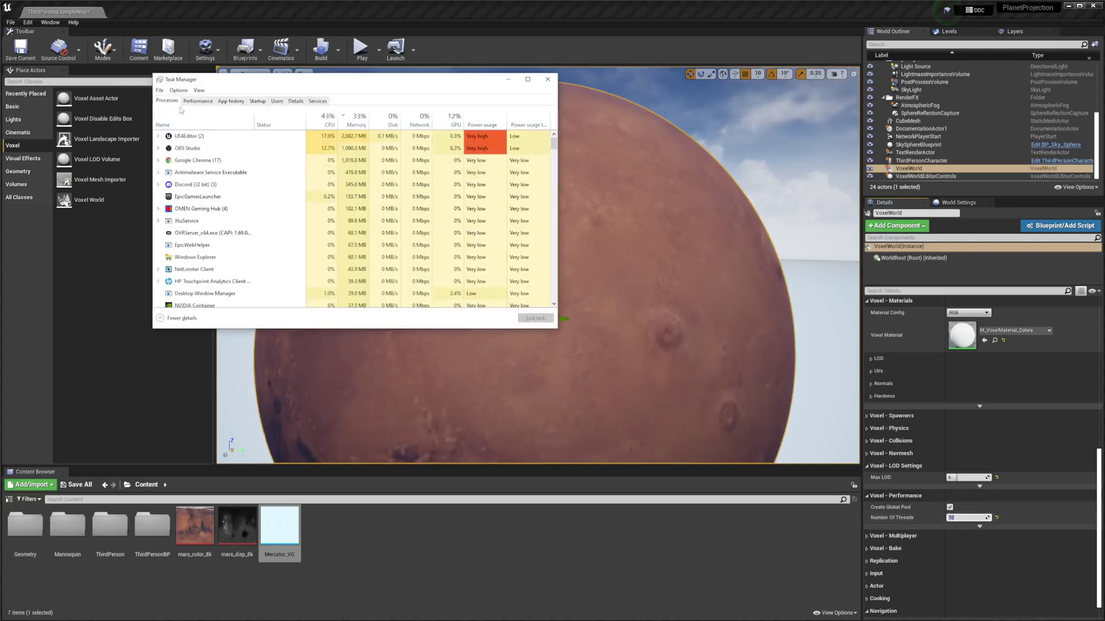
click(197, 102)
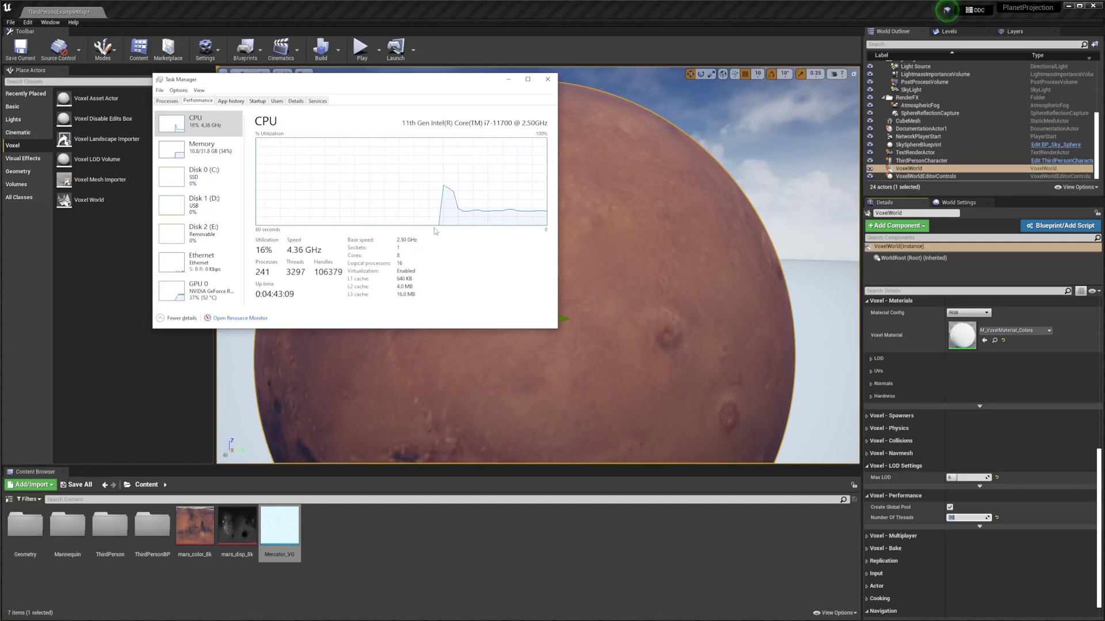
click(549, 80)
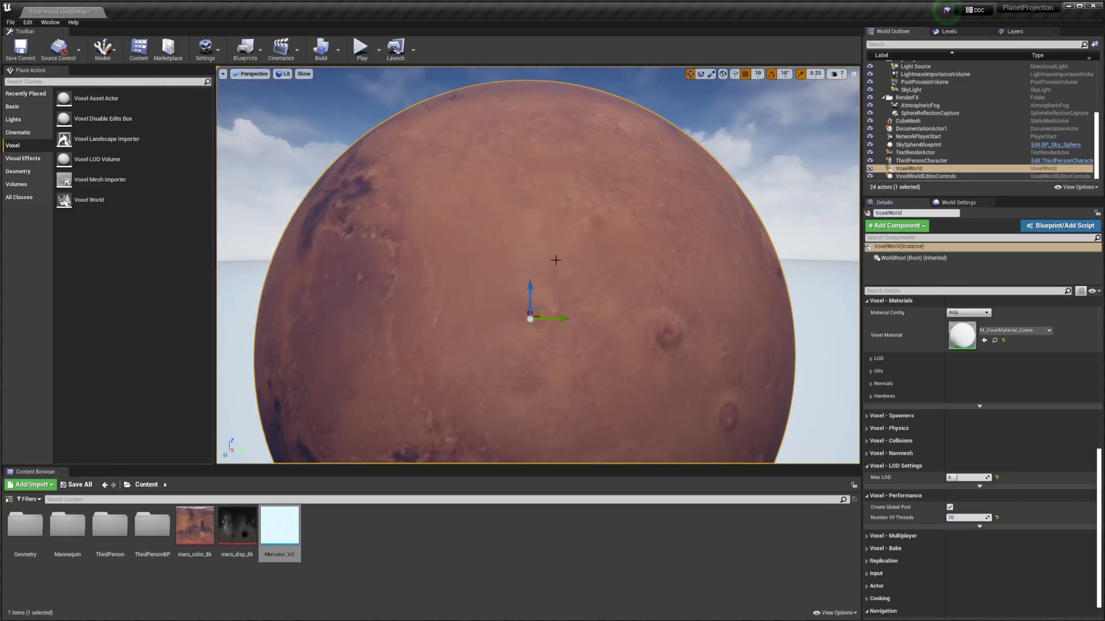
Raise the Voxel World generator's Strength to about 442.
right_drag(554, 259, 809, 259)
key(w)
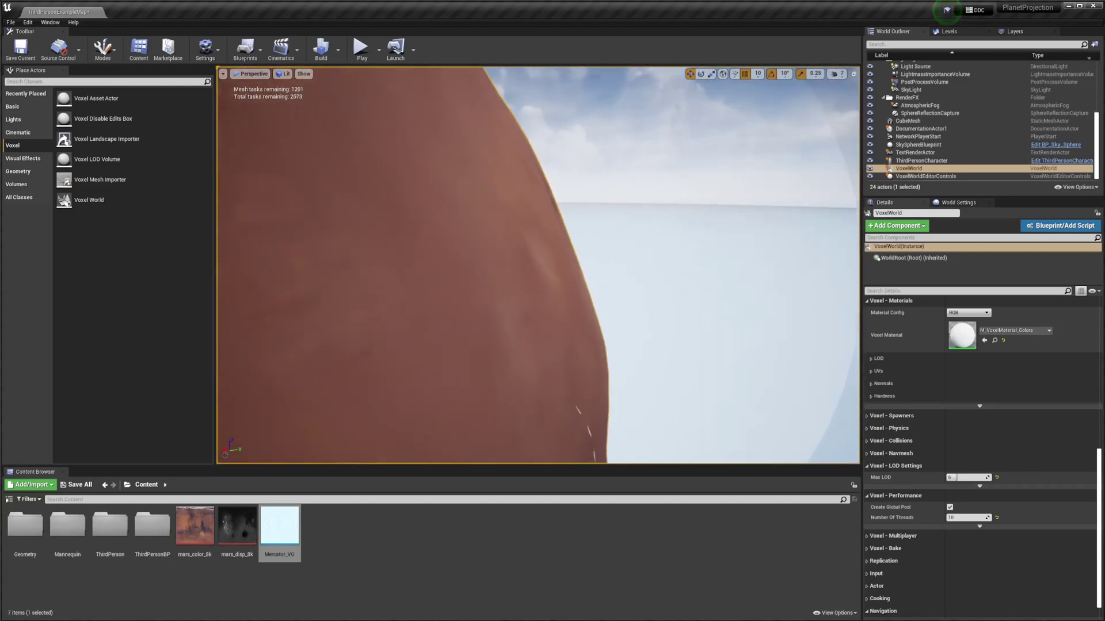
right_drag(553, 233, 511, 230)
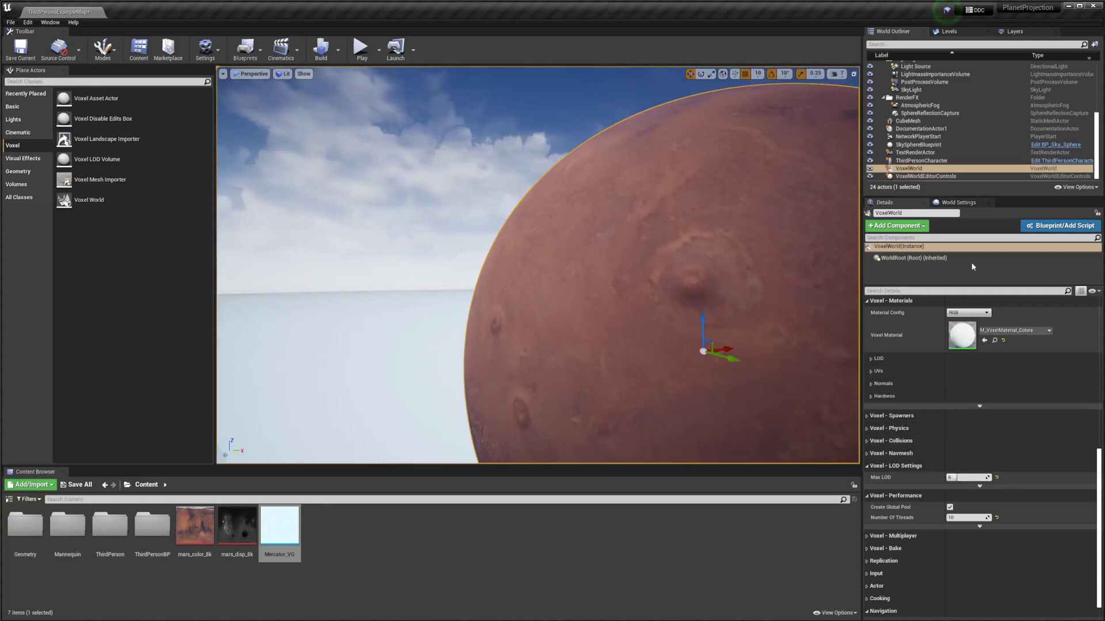
scroll(963, 369, up, 6)
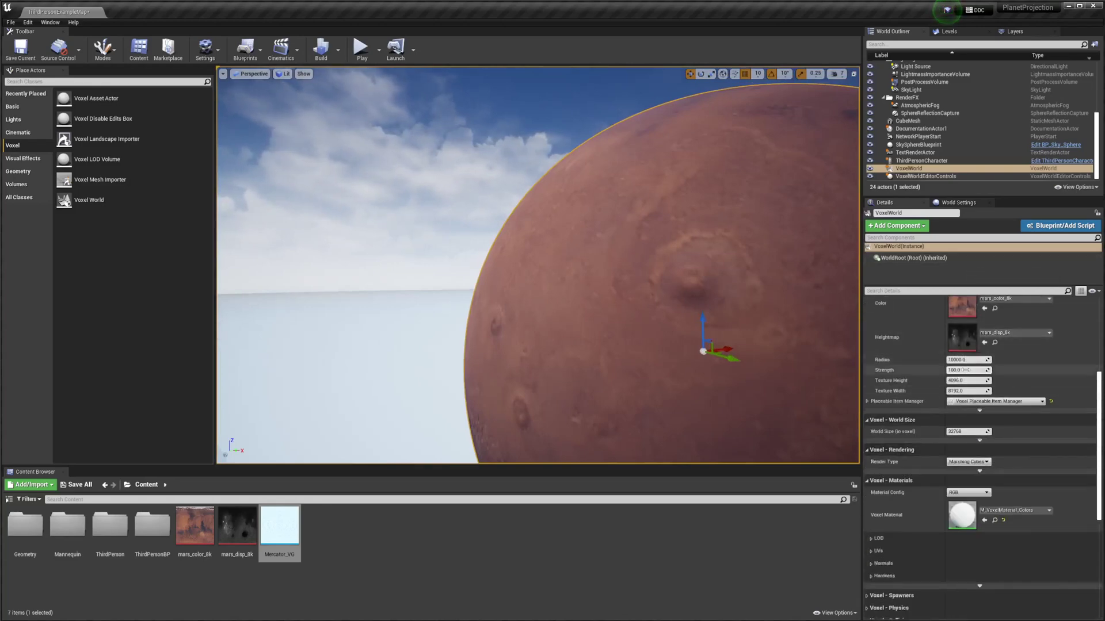
drag(965, 370, 970, 370)
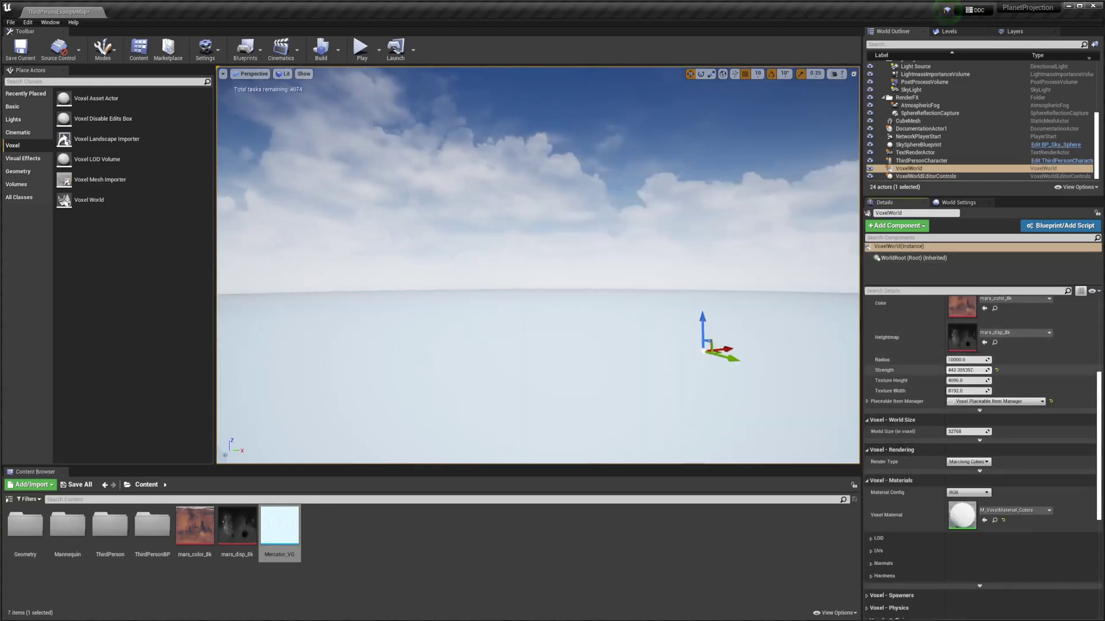
Fly around the planet to examine the canyons and surface relief up close.
key(s)
right_drag(538, 265, 650, 423)
key(a)
key(w)
right_drag(610, 345, 639, 310)
key(w)
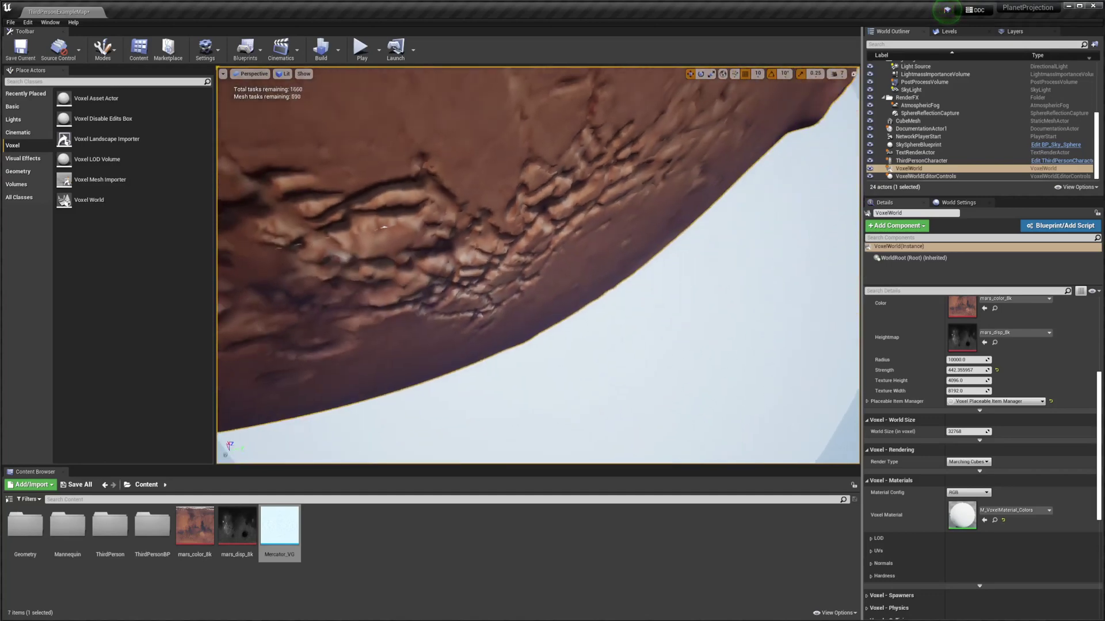
right_drag(538, 265, 331, 265)
right_drag(463, 255, 507, 257)
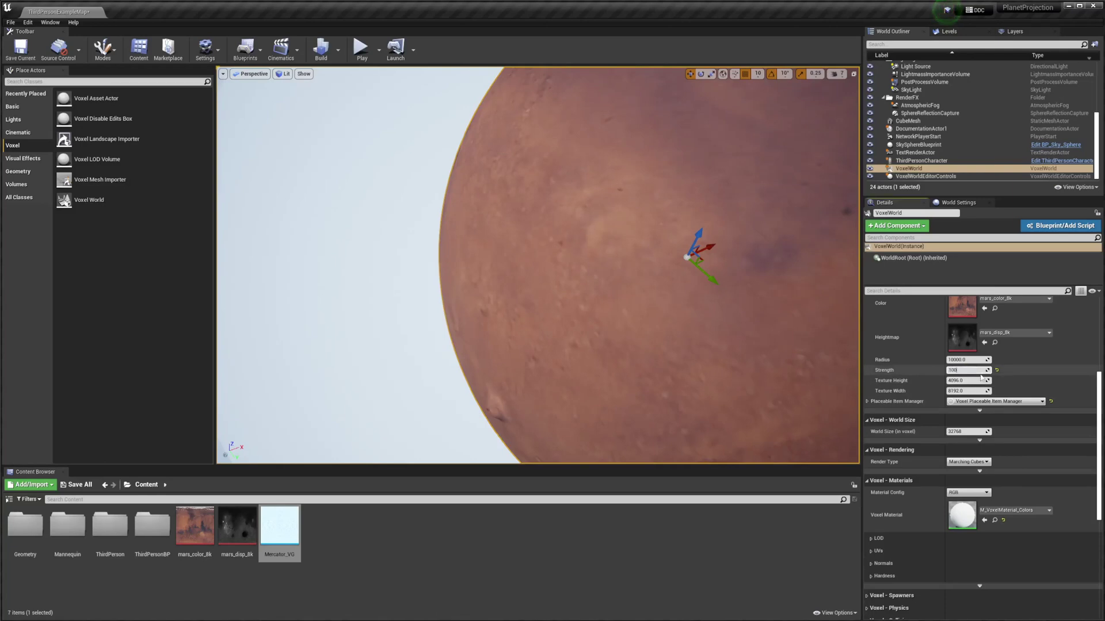
Set the Voxel World generator's Strength to 100.
key(Return)
right_drag(691, 322, 774, 280)
right_drag(570, 259, 582, 256)
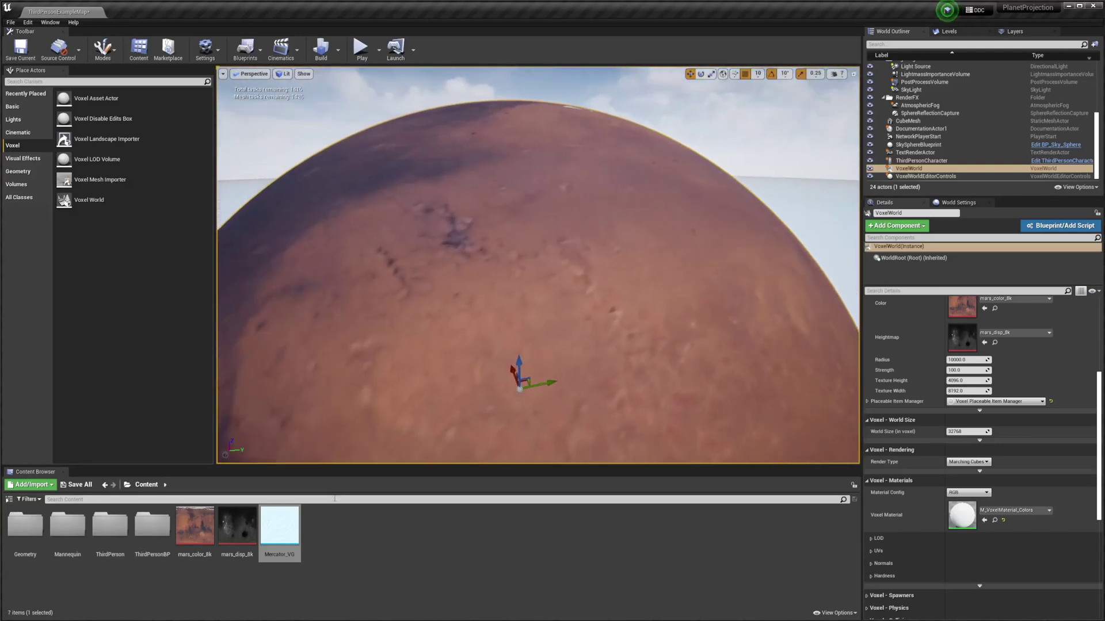
Open the Mercator_VG graph and add a float + float node fed by the heightmap strength multiplication.
double_click(279, 525)
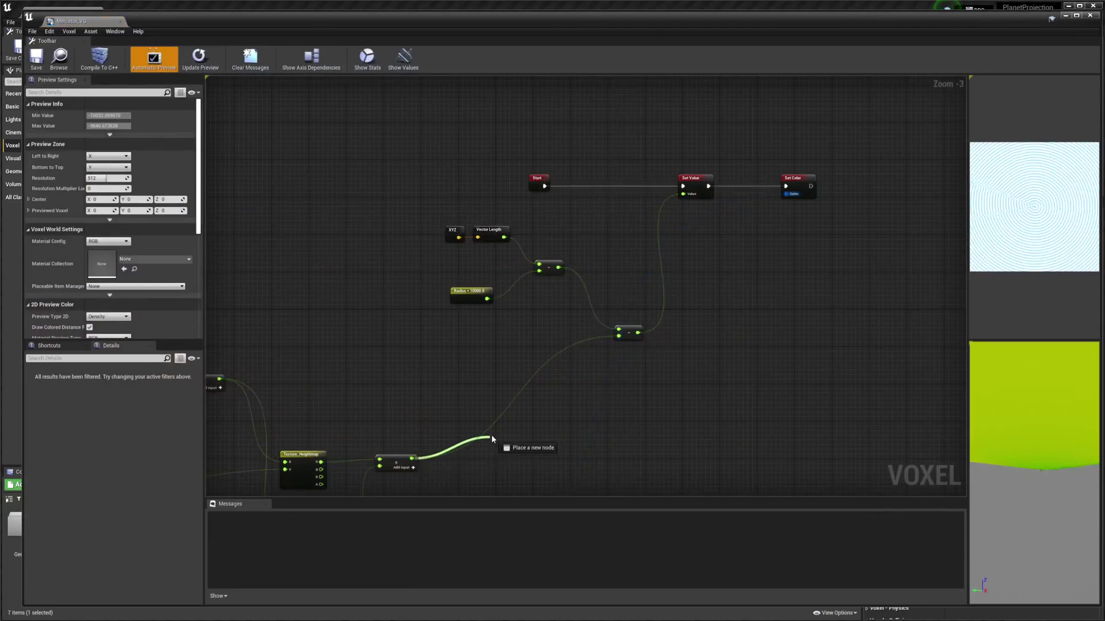
drag(492, 439, 492, 439)
text(+)
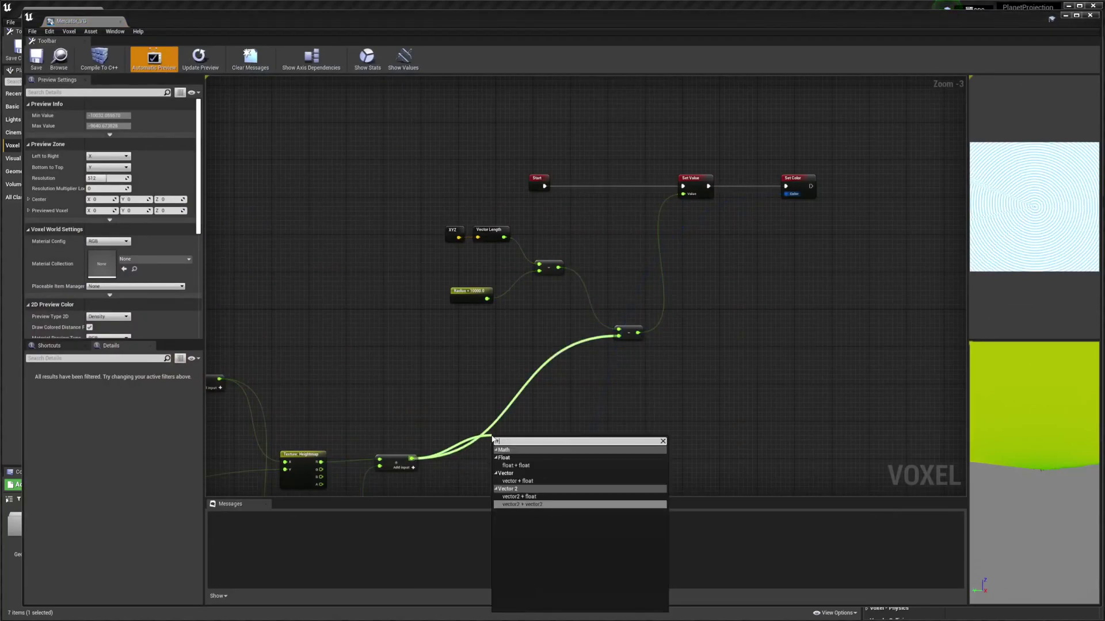
click(519, 466)
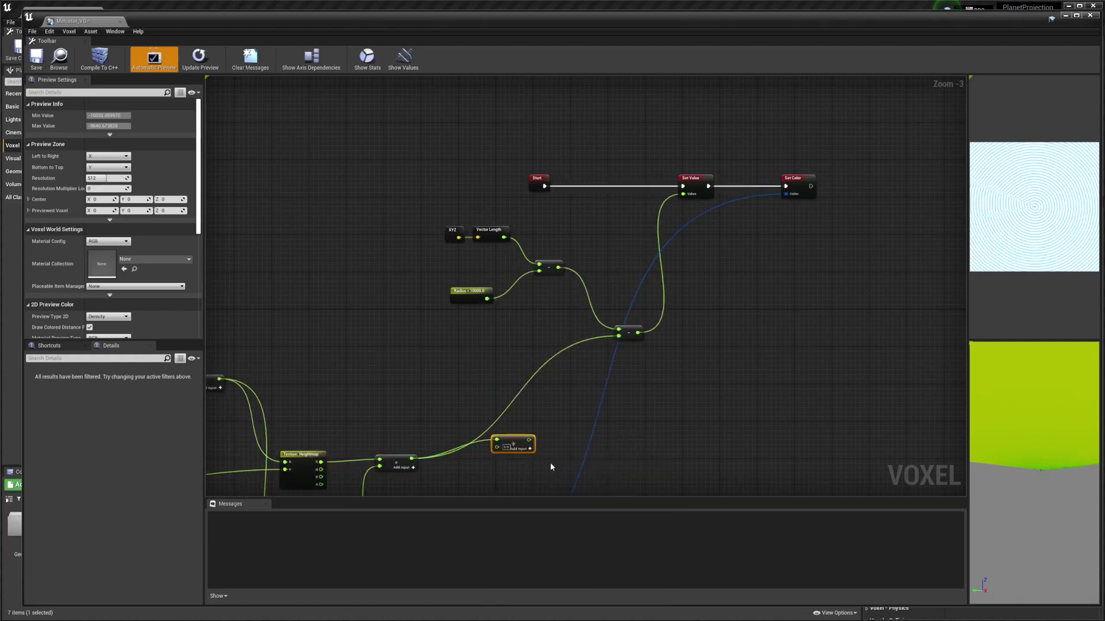
Delete the float + float node beside the heightmap strength multiplication.
right_click(505, 465)
click(626, 421)
right_drag(417, 393, 508, 312)
right_click(534, 441)
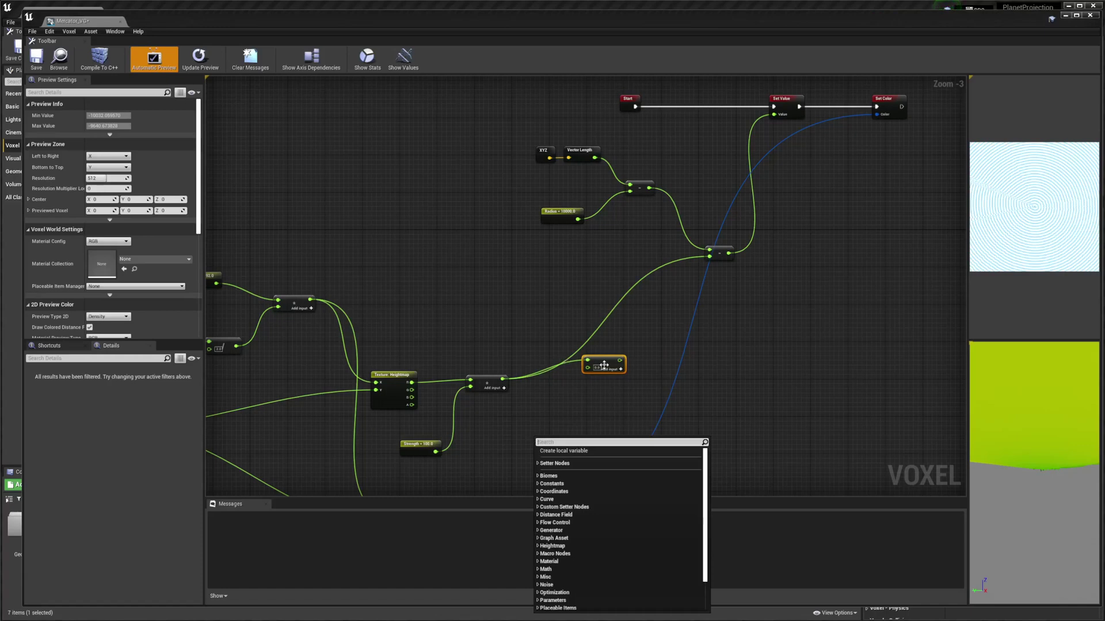
click(549, 393)
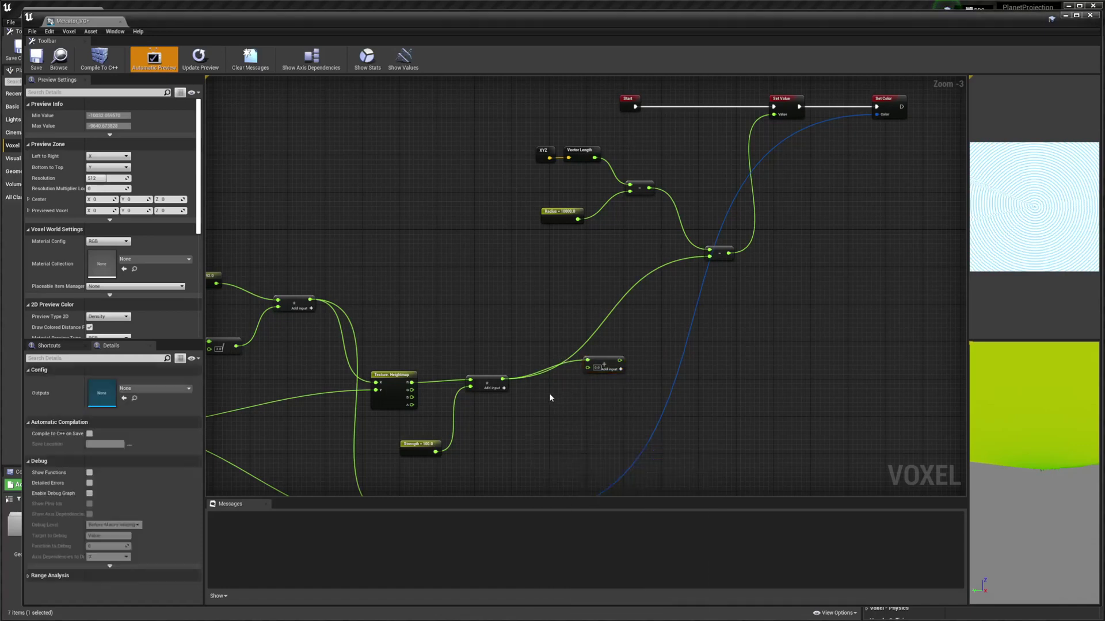
click(603, 364)
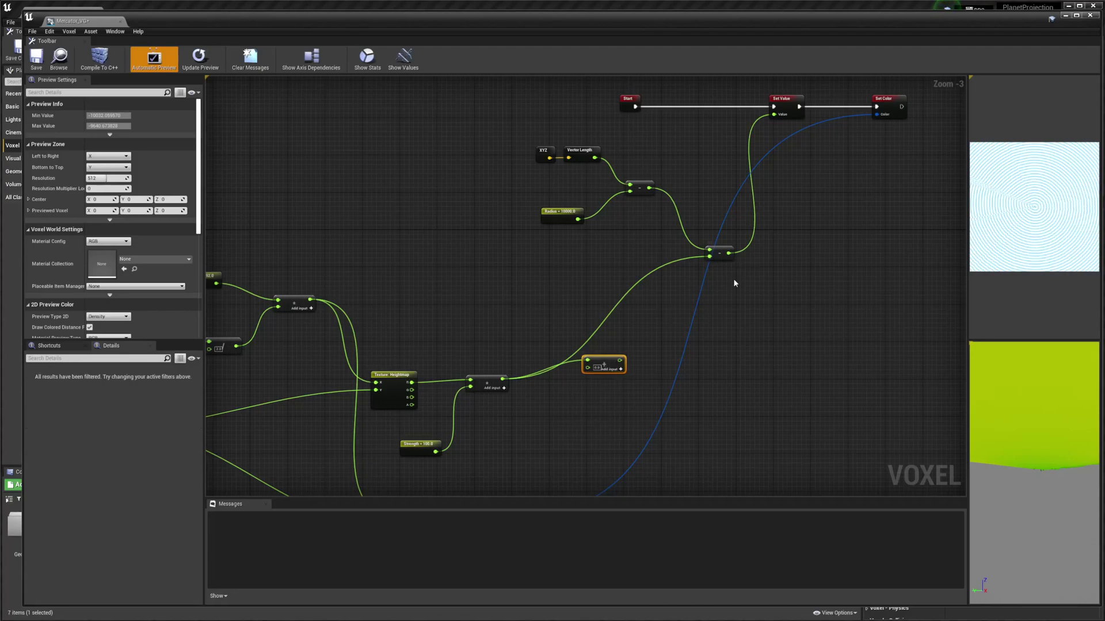
key(Delete)
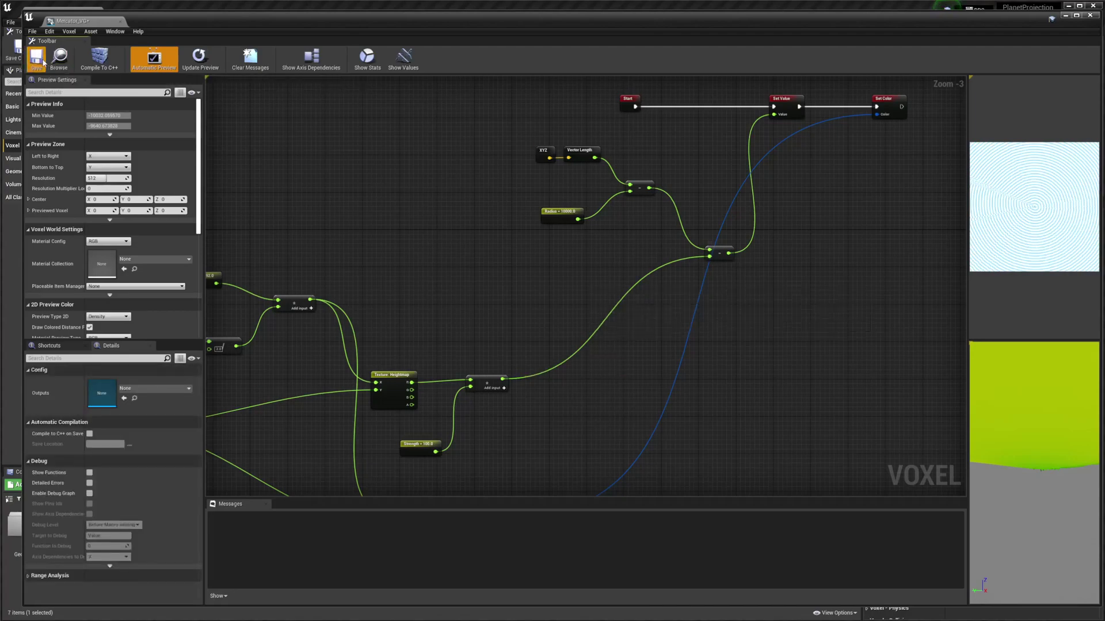
Save the Mercator_VG graph and return to the level editor to view the whole planet.
click(43, 63)
click(1066, 16)
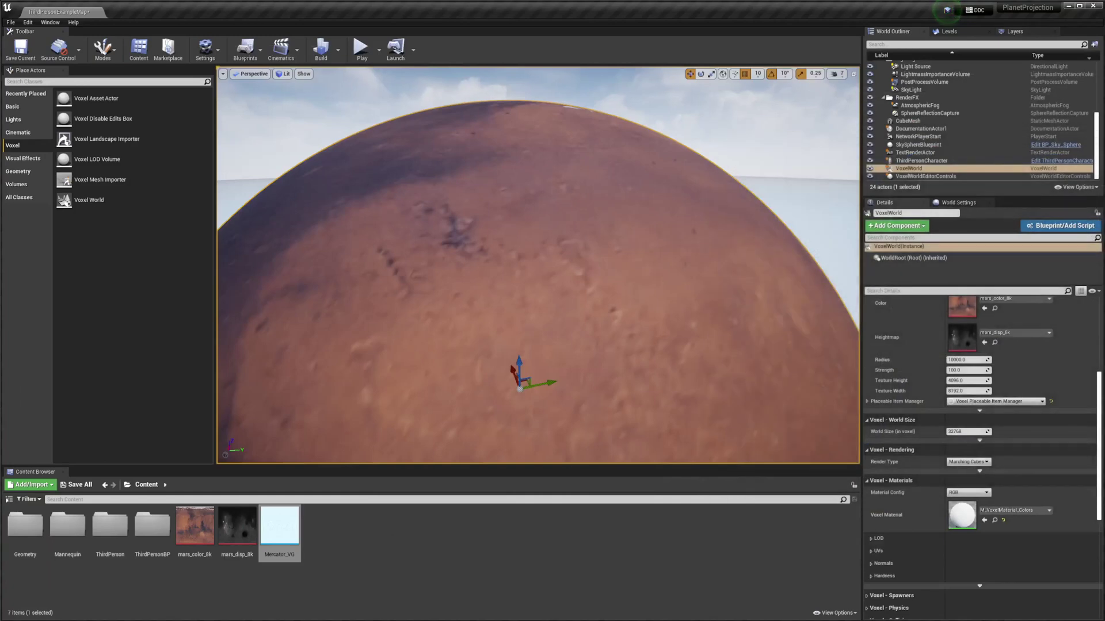
right_drag(657, 290, 624, 291)
key(d)
key(s)
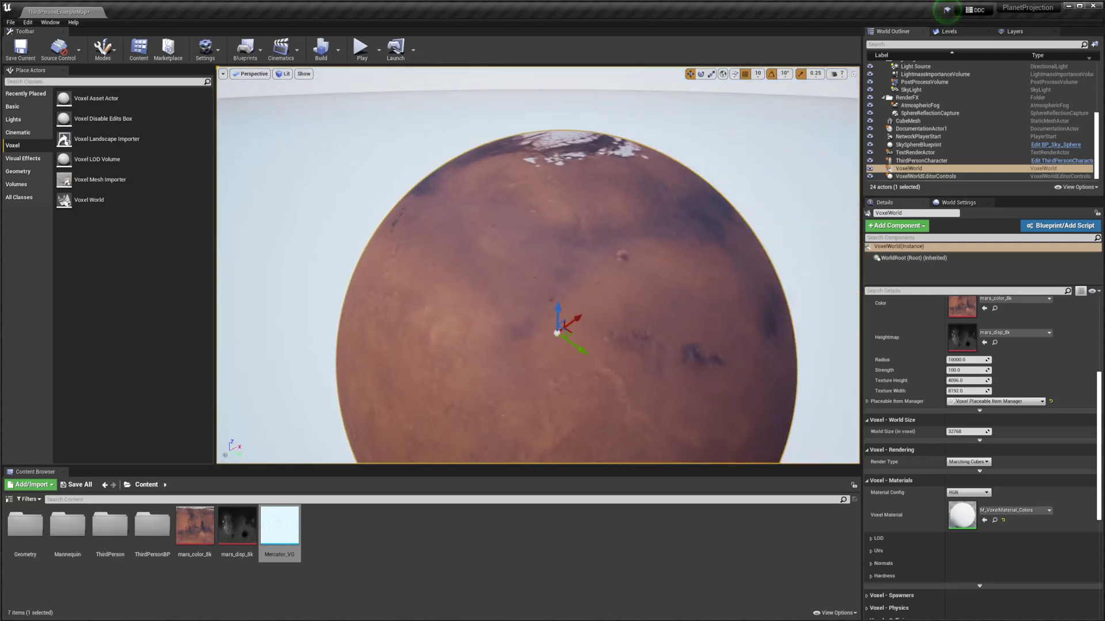